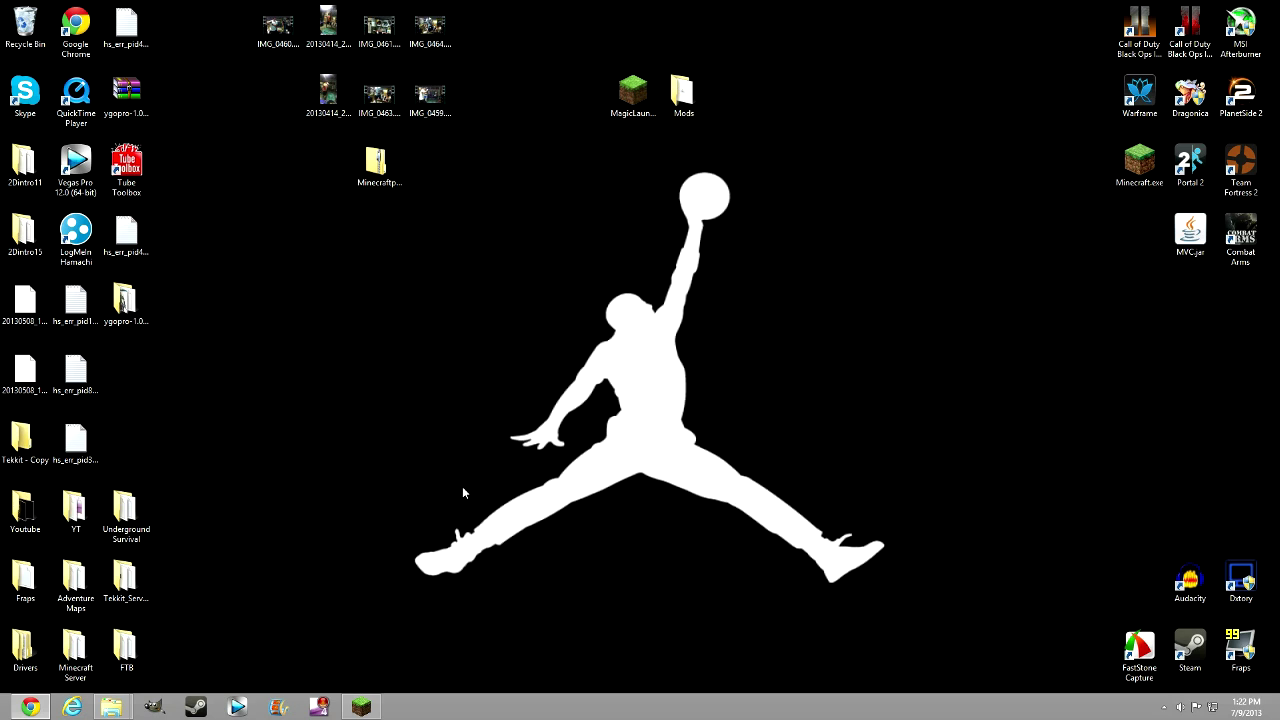
# Follow the Magic Launcher 1.1.6 'for Windows' link, then leave the adf.ly page for the forum topic
pyautogui.click(31, 707)
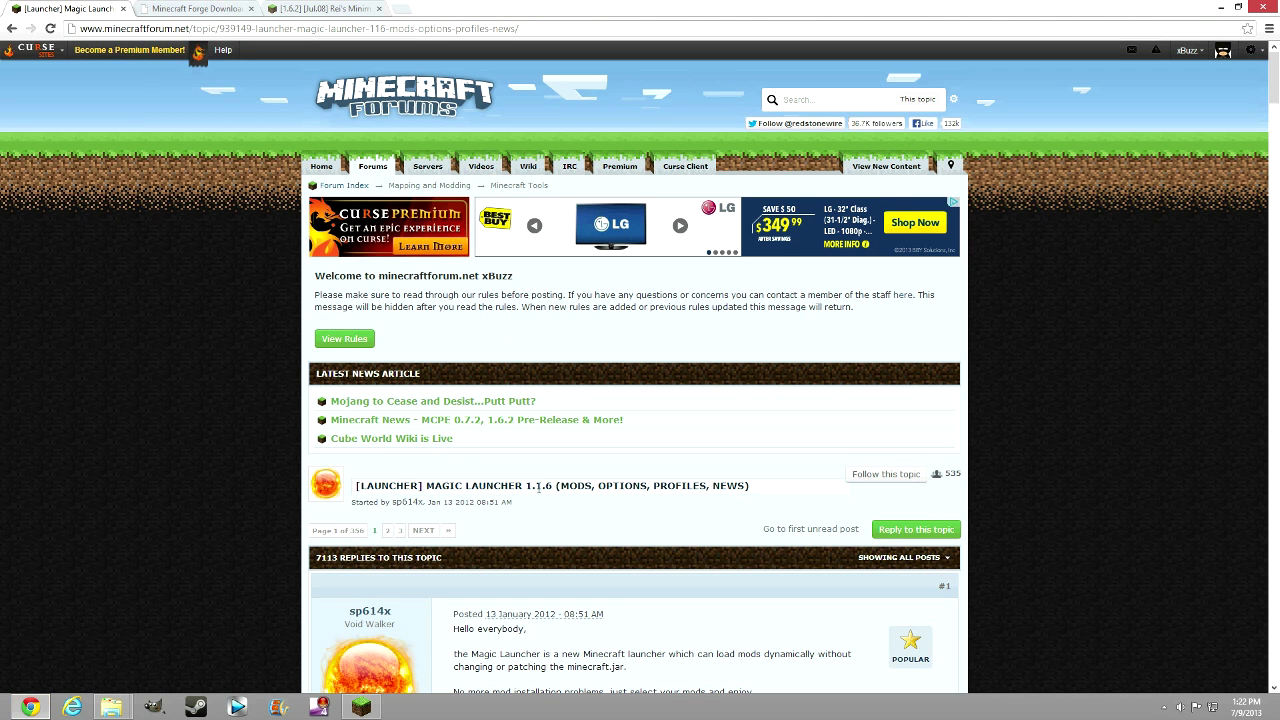
pyautogui.scroll(-3, 538, 489)
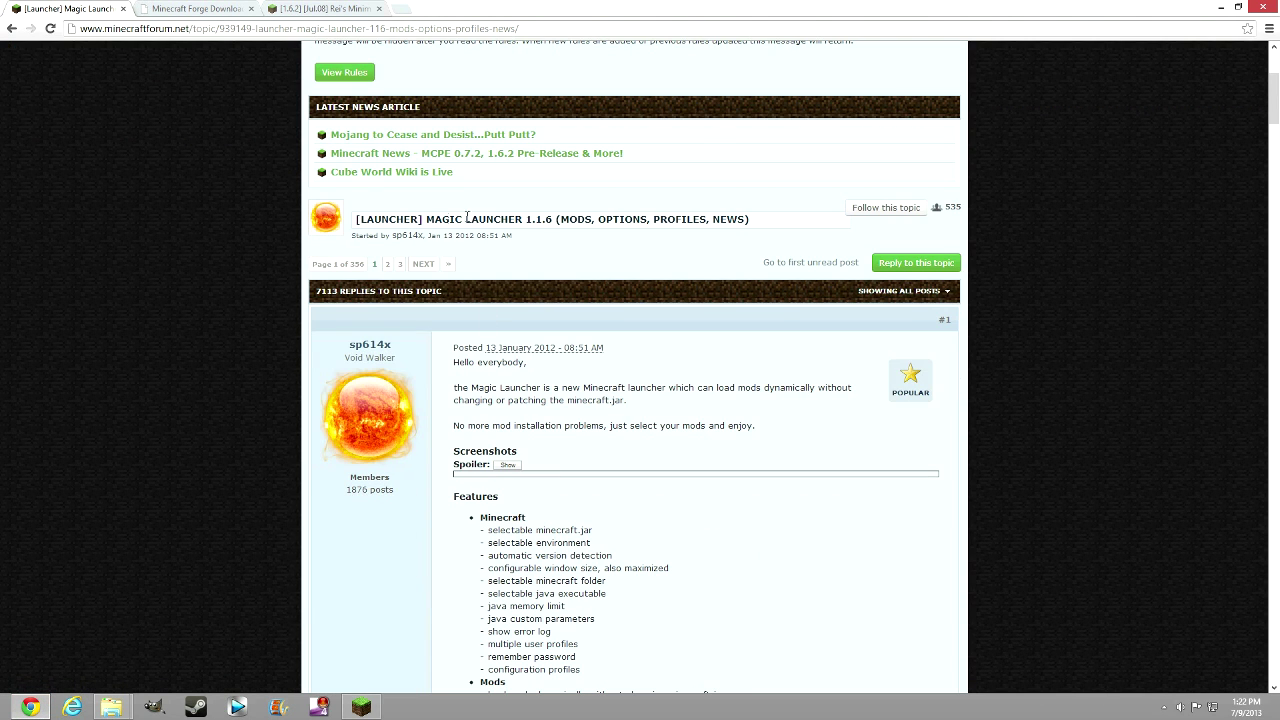
pyautogui.scroll(-6, 566, 421)
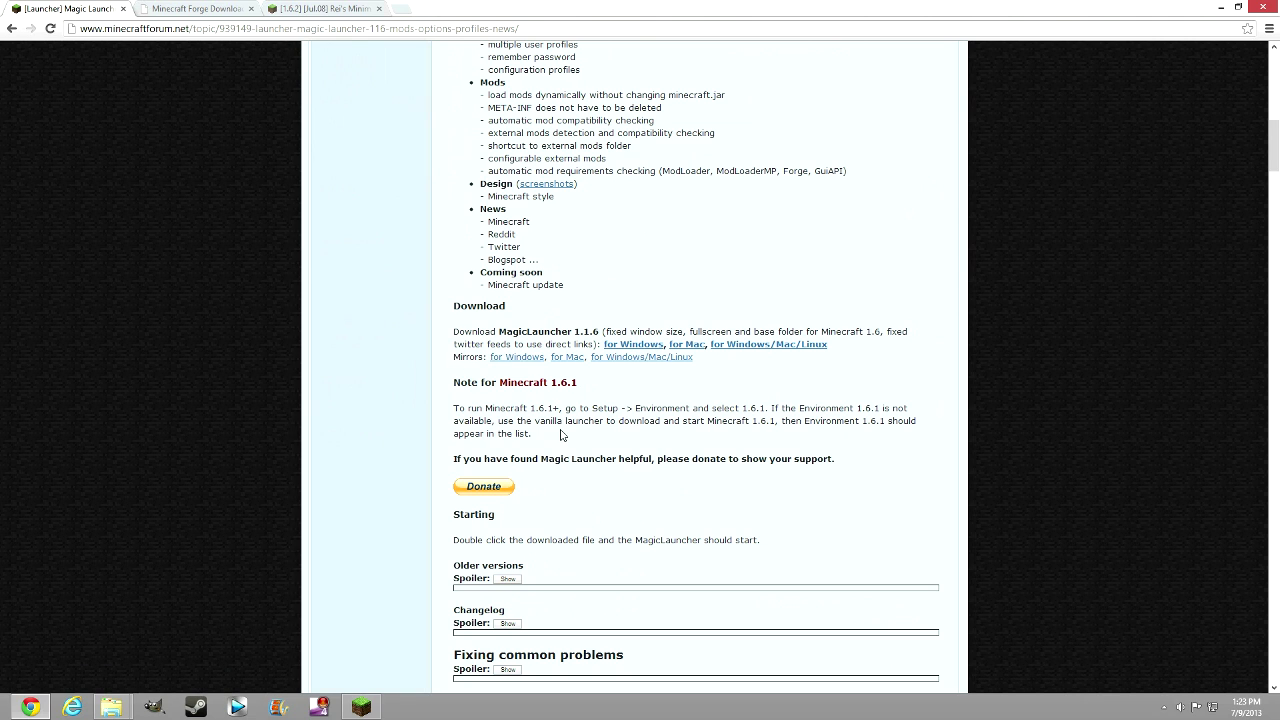
pyautogui.click(640, 345)
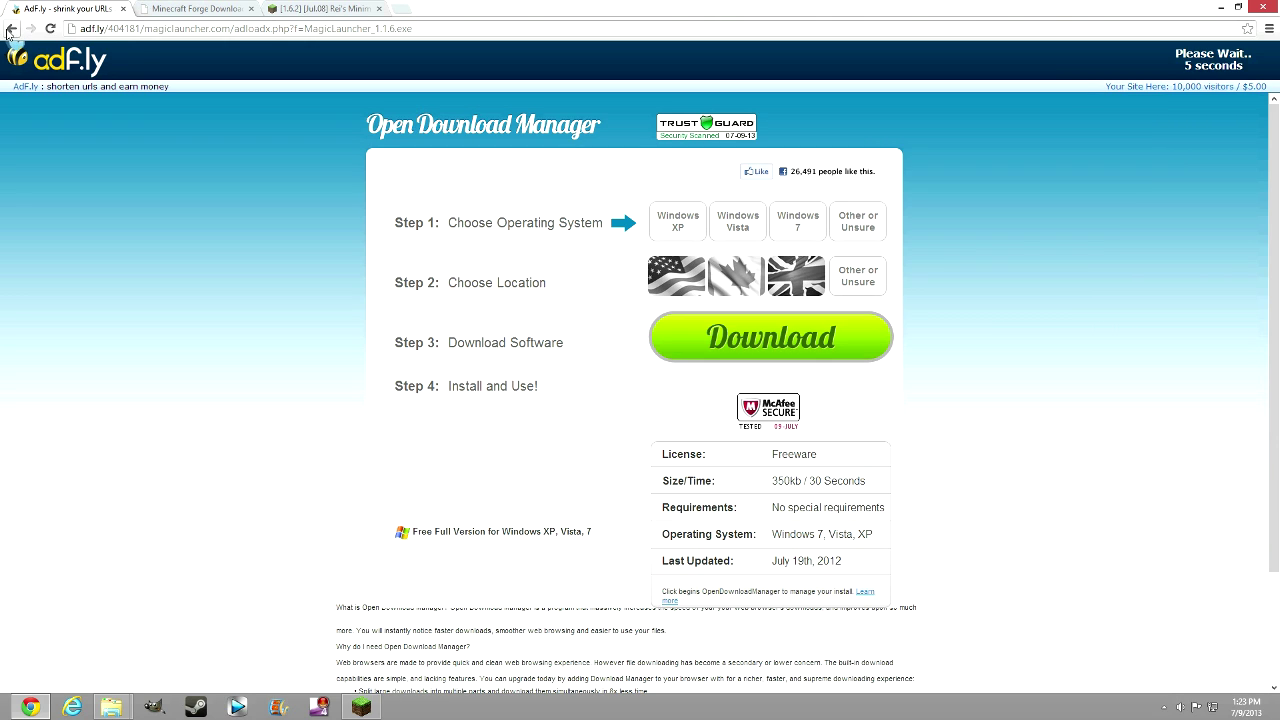
pyautogui.click(8, 29)
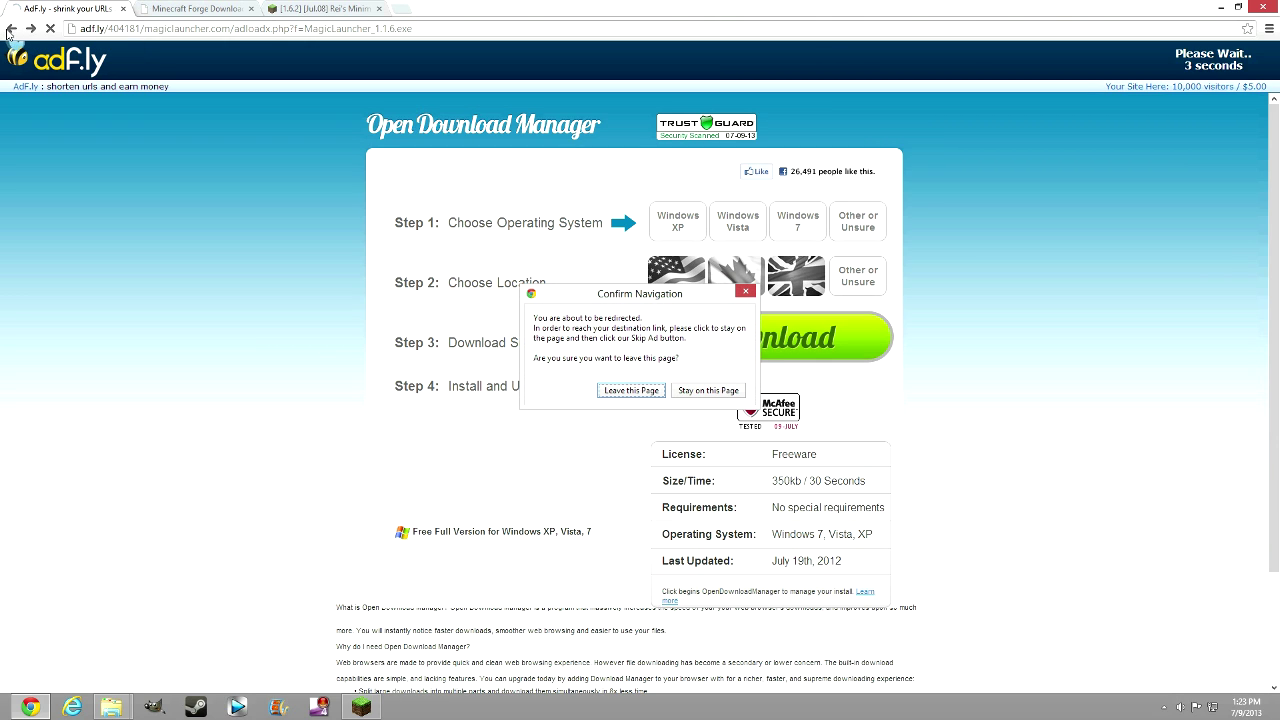
pyautogui.click(649, 391)
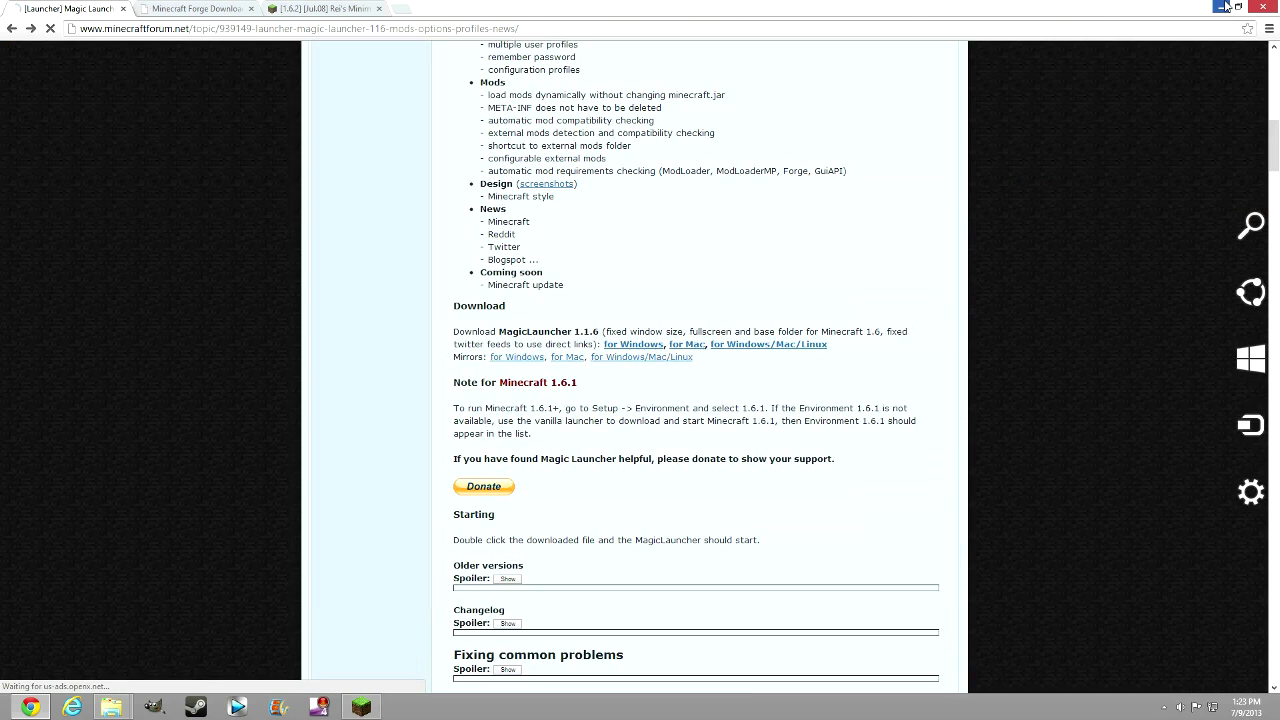
# Check the Downloads folder, then minimize Chrome and Explorer to reveal the MagicLauncher desktop icon
pyautogui.click(1226, 7)
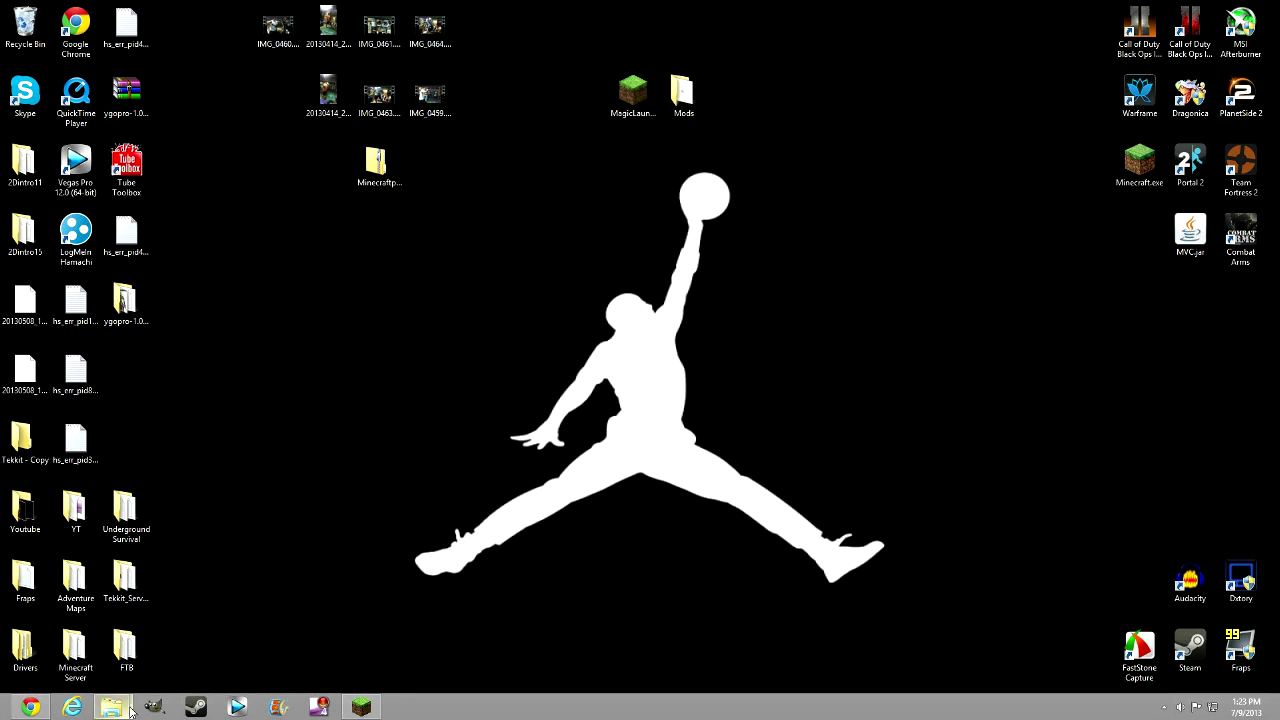
pyautogui.moveTo(125, 708)
pyautogui.click(85, 635)
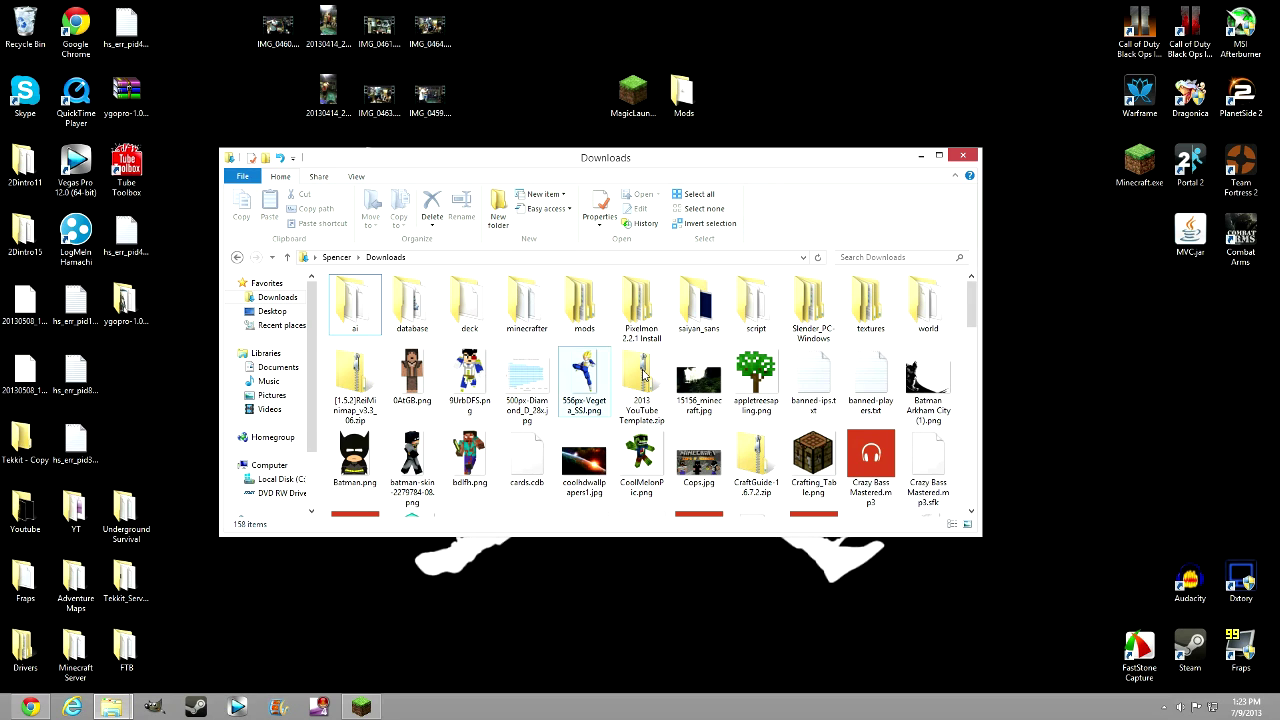
pyautogui.click(920, 156)
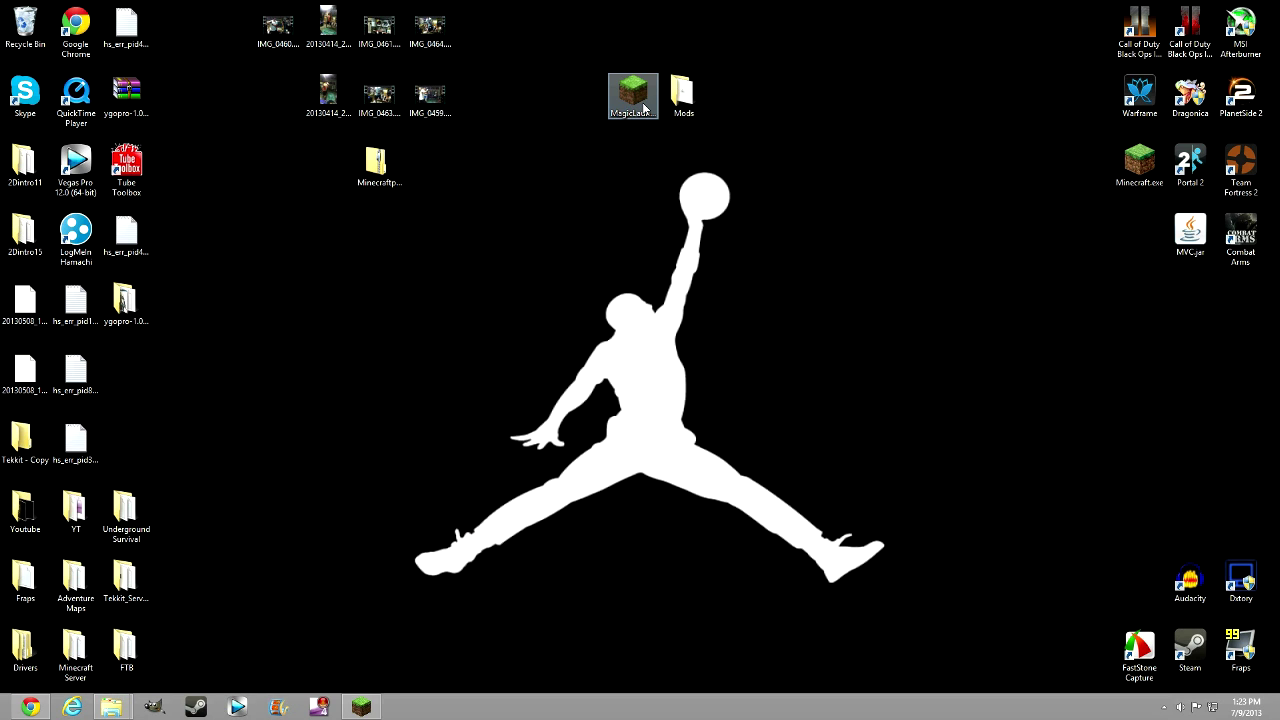
pyautogui.moveTo(630, 92)
pyautogui.mouseDown()
pyautogui.moveTo(633, 157)
pyautogui.moveTo(637, 93)
pyautogui.mouseUp()
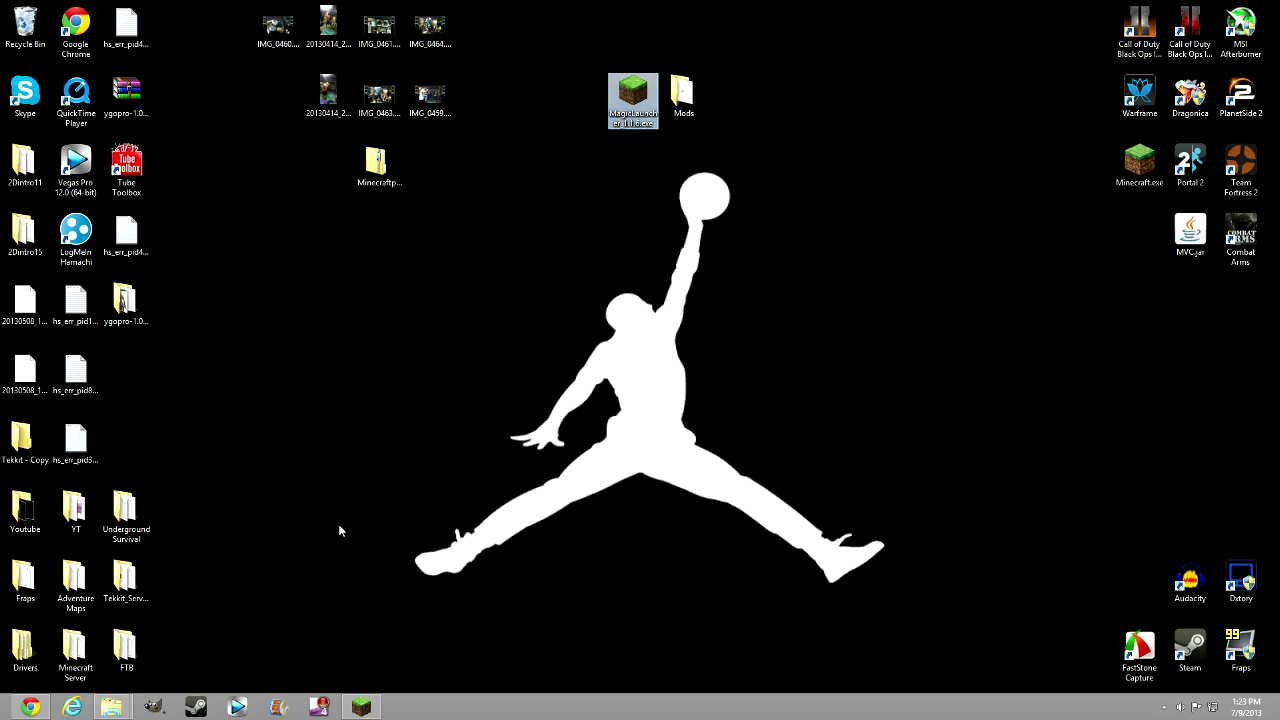
# Open the Recommended-1.6.2 universal Forge download link on the Forge Downloads page, then go back
pyautogui.click(30, 707)
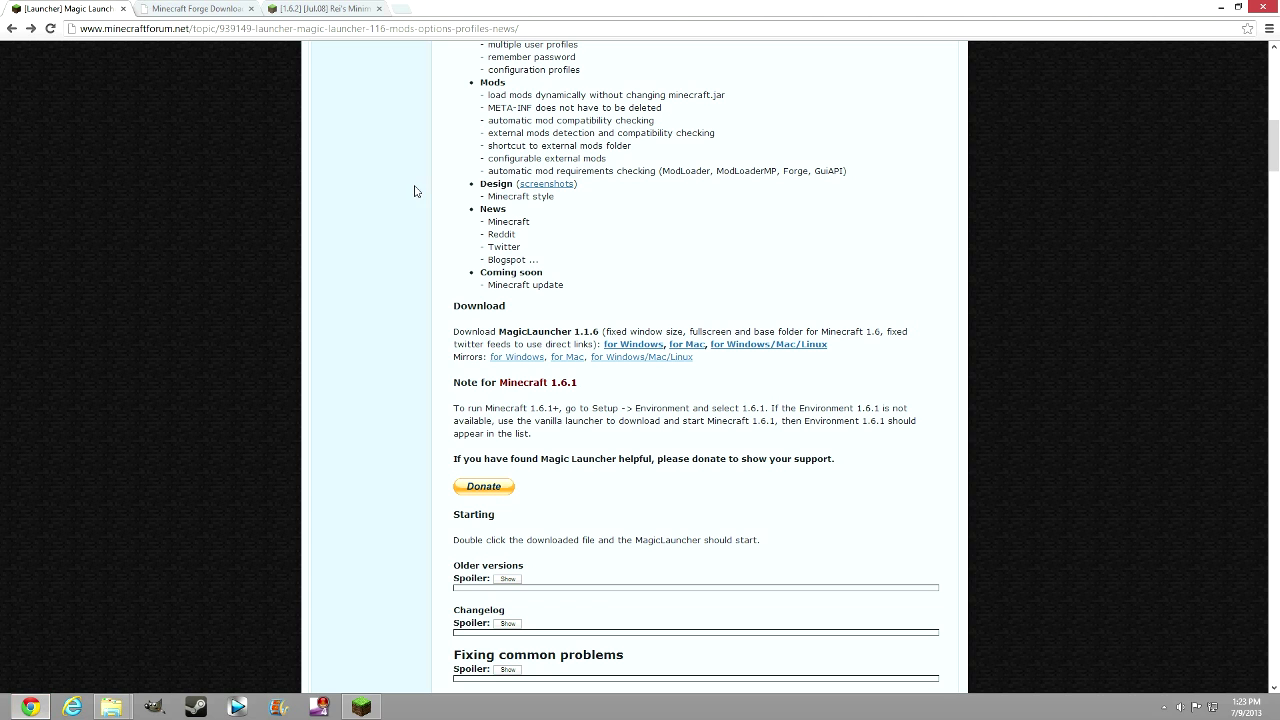
pyautogui.click(203, 7)
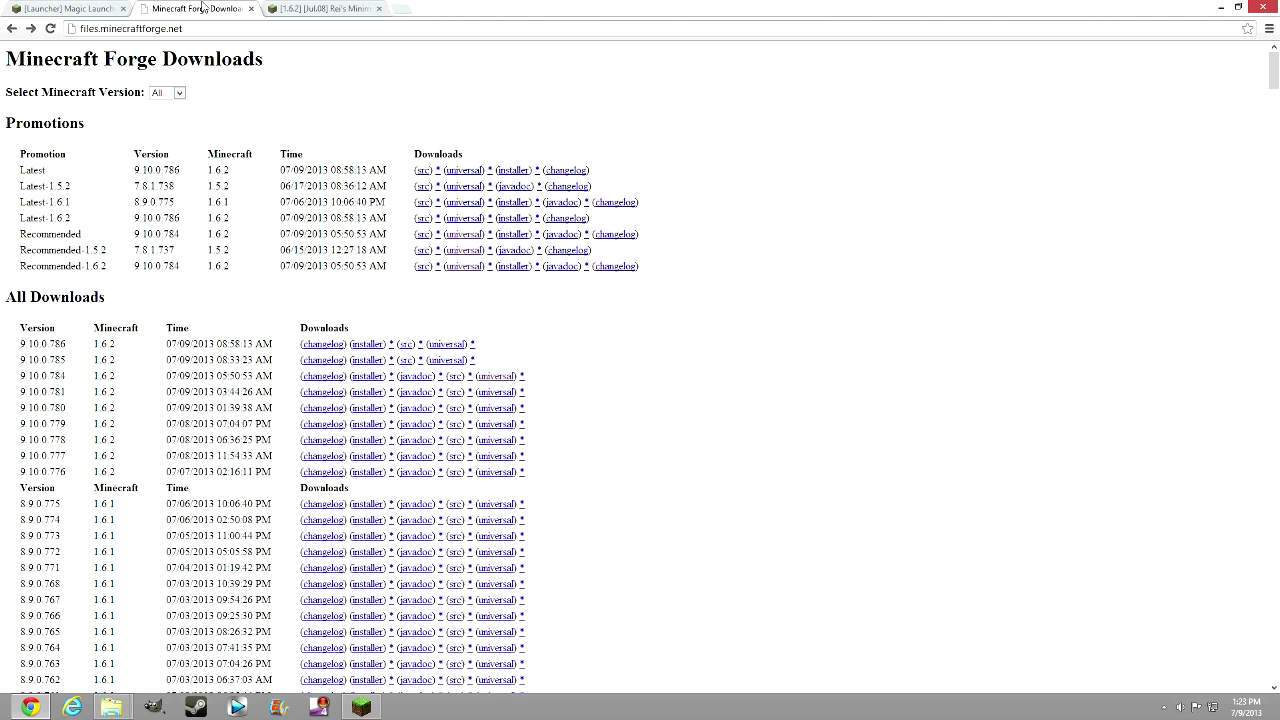
pyautogui.moveTo(113, 59); pyautogui.dragTo(152, 52)
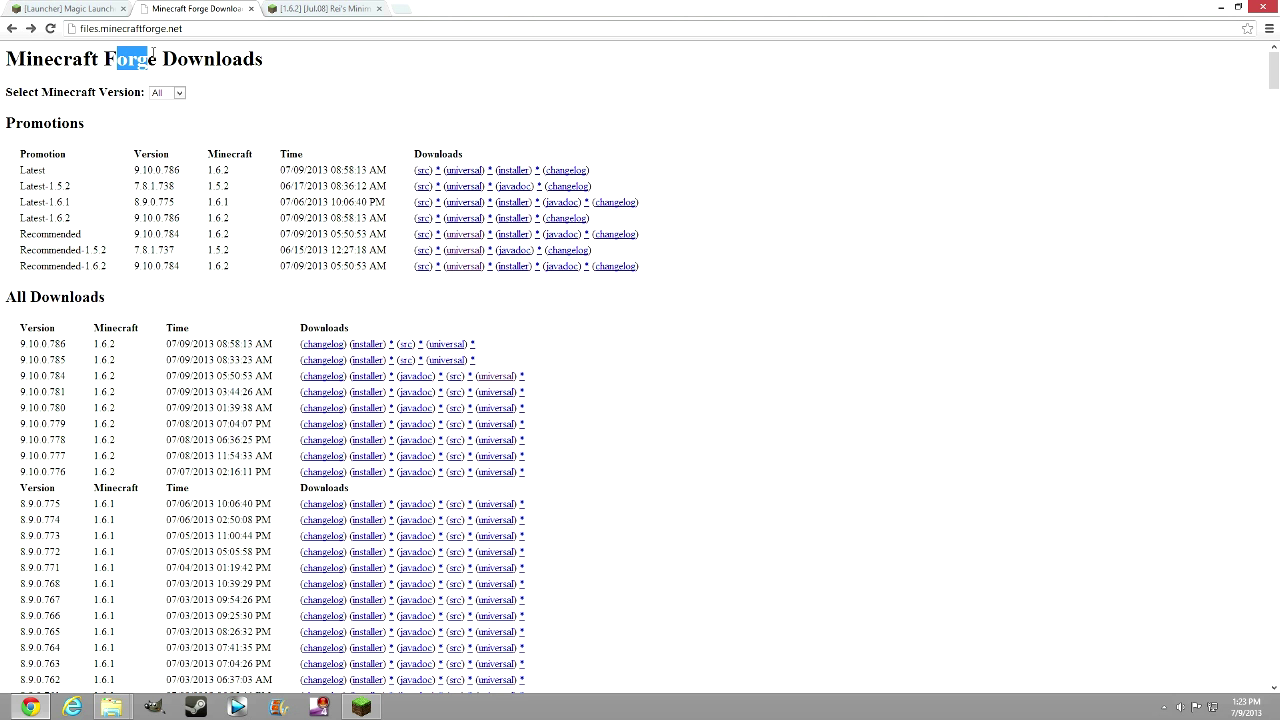
pyautogui.click(296, 113)
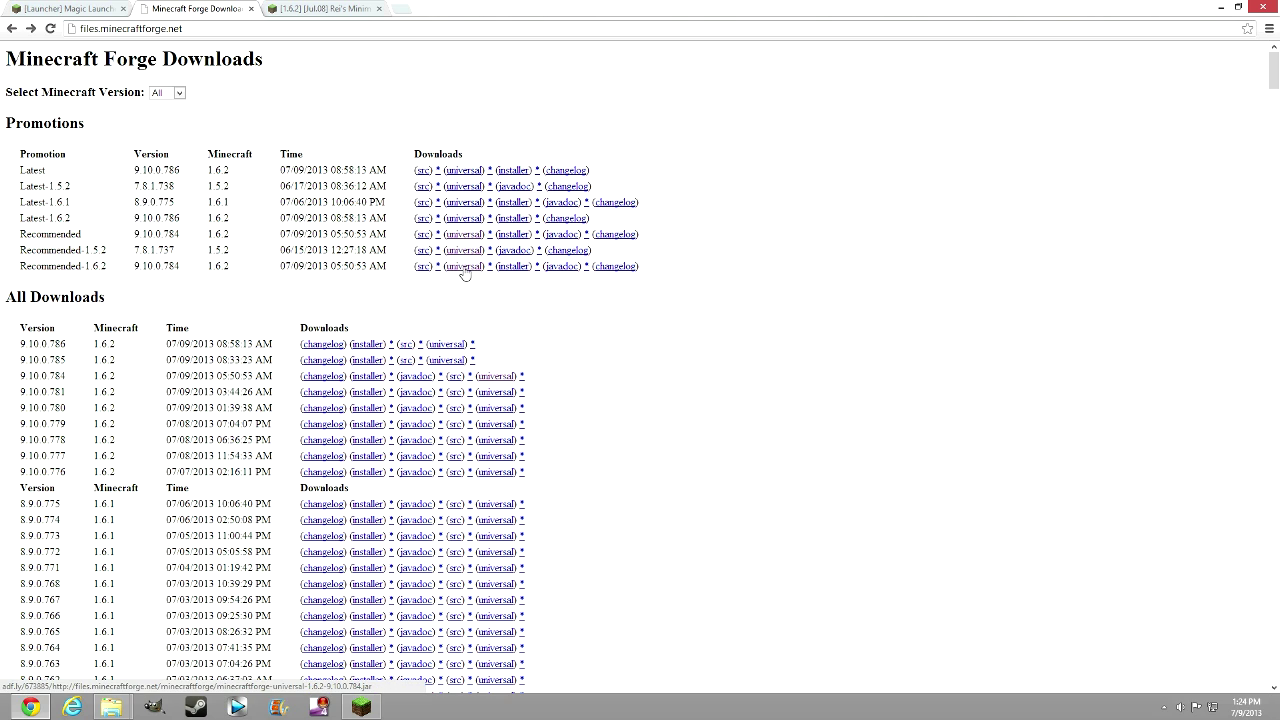
pyautogui.click(464, 267)
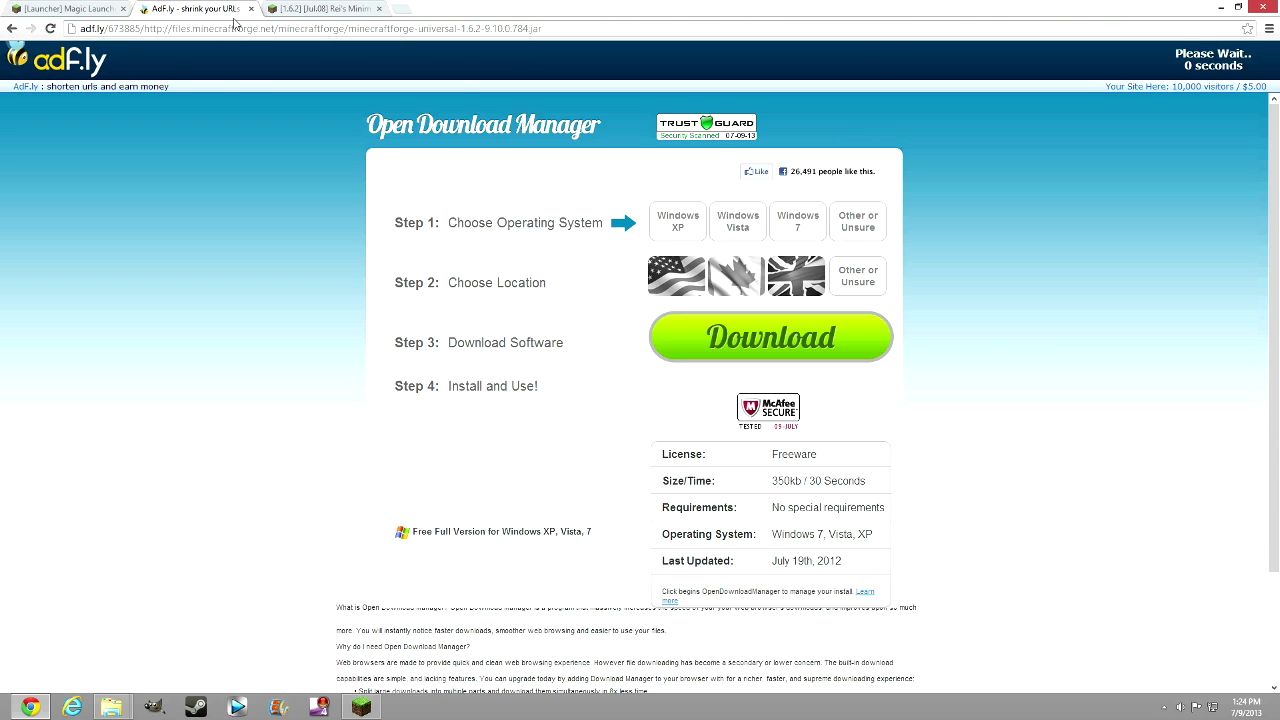
pyautogui.click(8, 28)
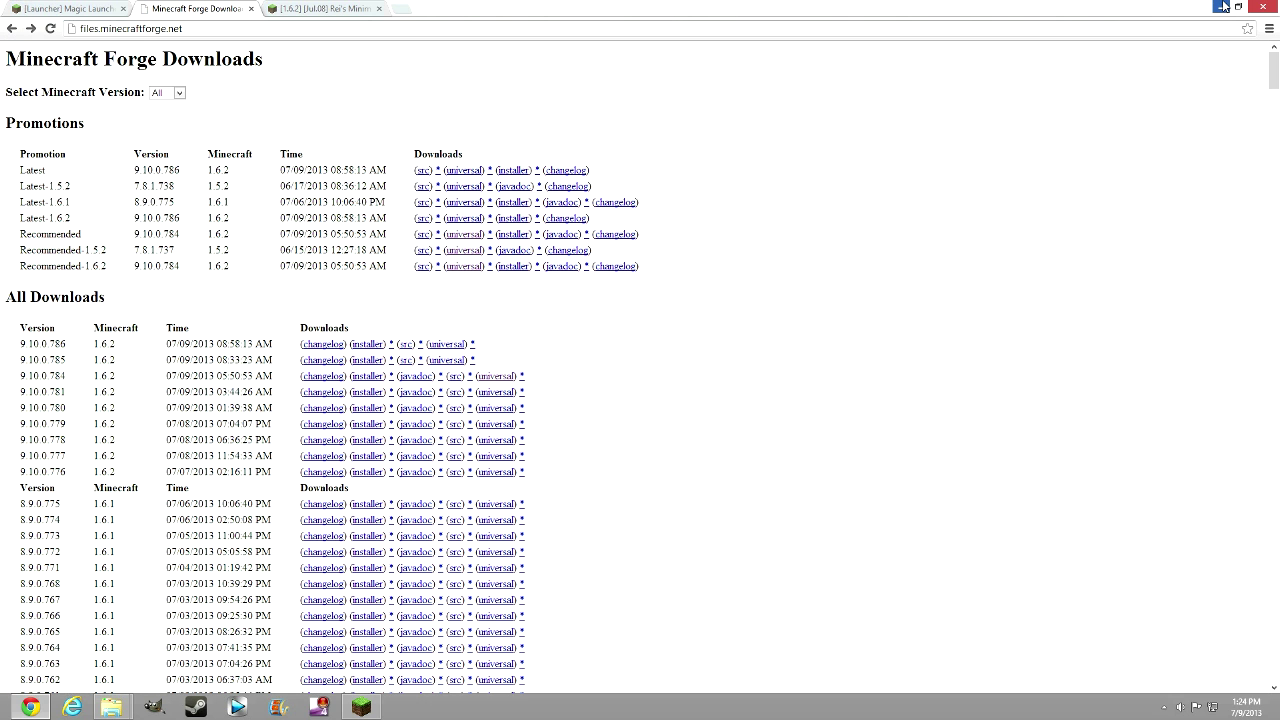
# Follow the Rei's Minimap v3.4_01 for 1.6.2 download link, then leave the ad page for the topic
pyautogui.click(342, 18)
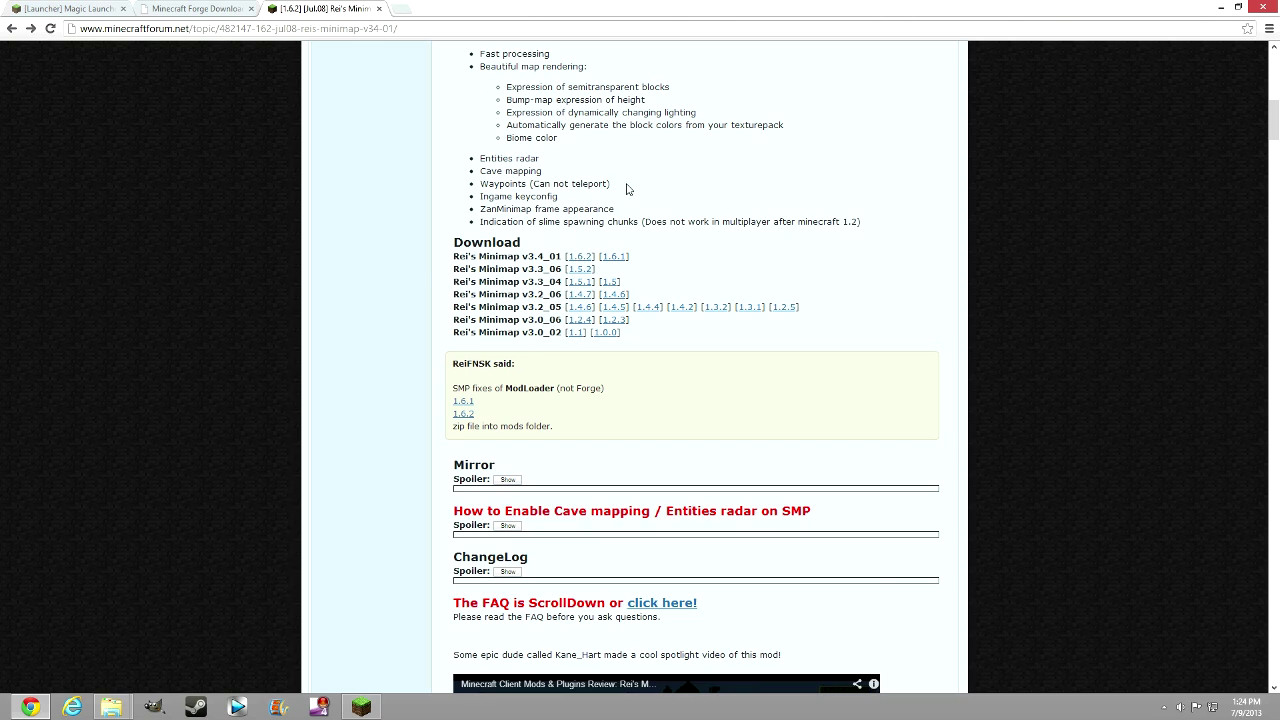
pyautogui.scroll(8, 626, 189)
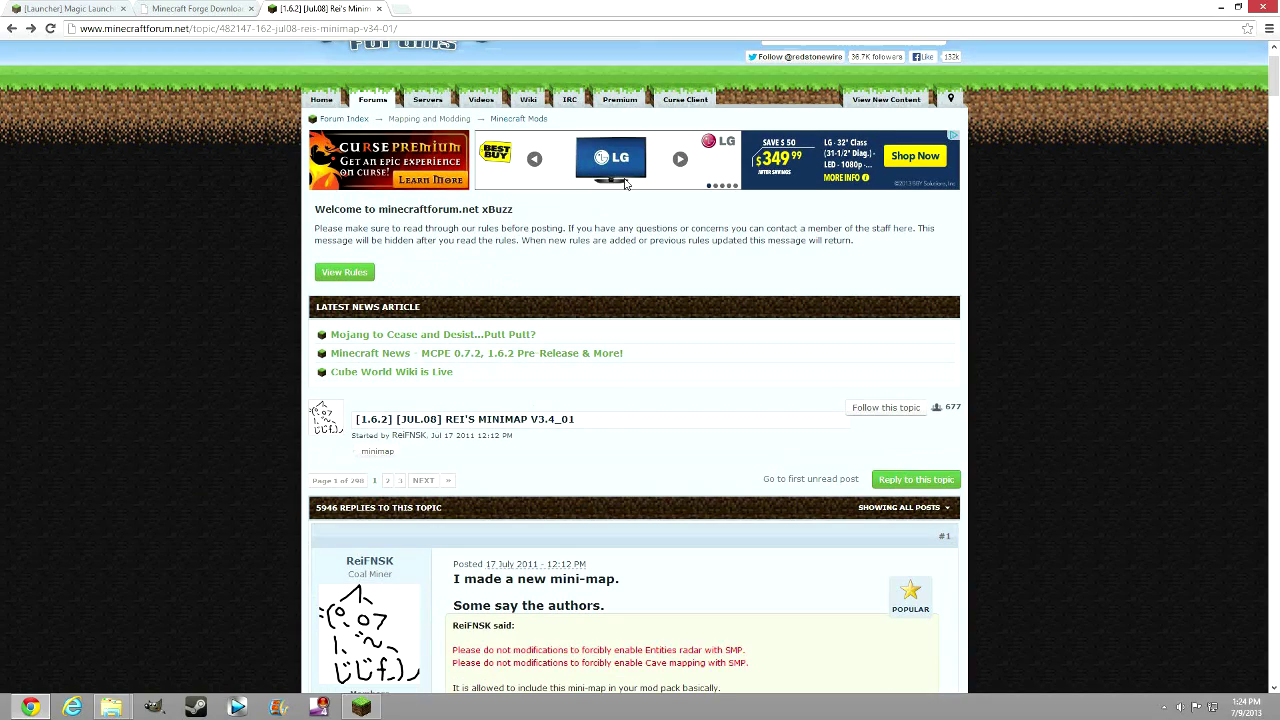
pyautogui.scroll(-9, 626, 185)
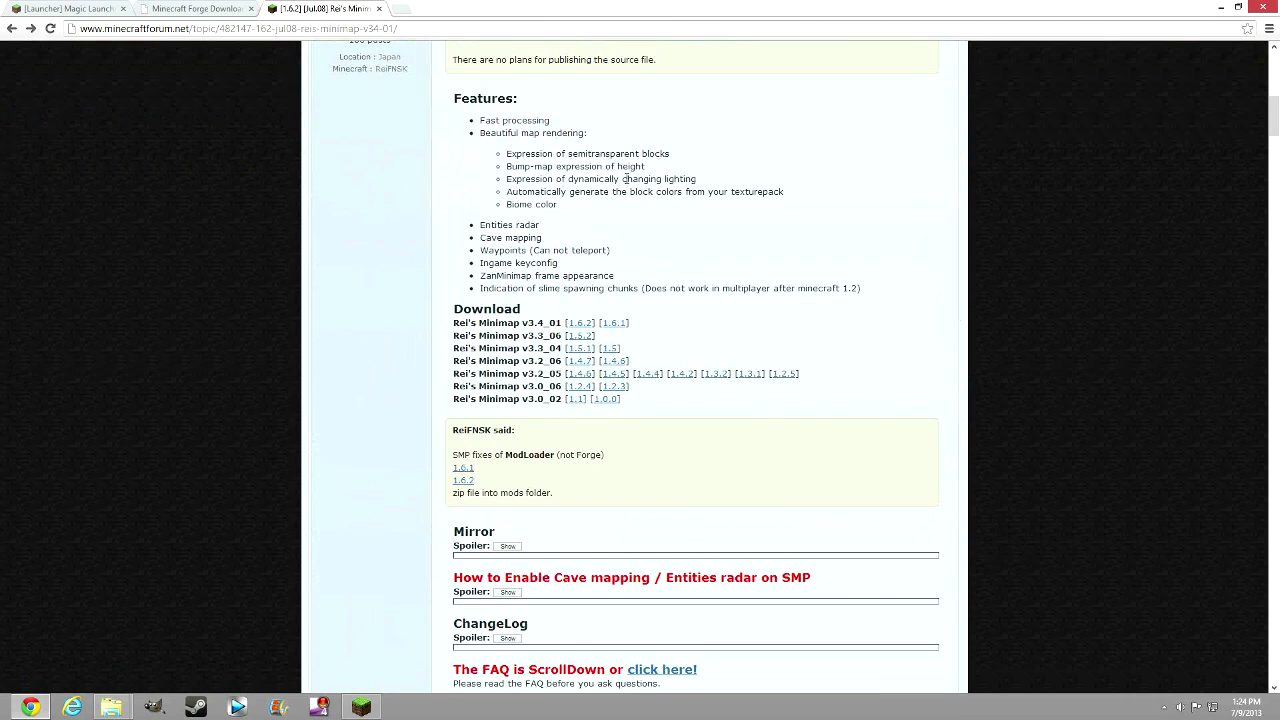
pyautogui.scroll(2, 580, 149)
pyautogui.scroll(-1, 547, 203)
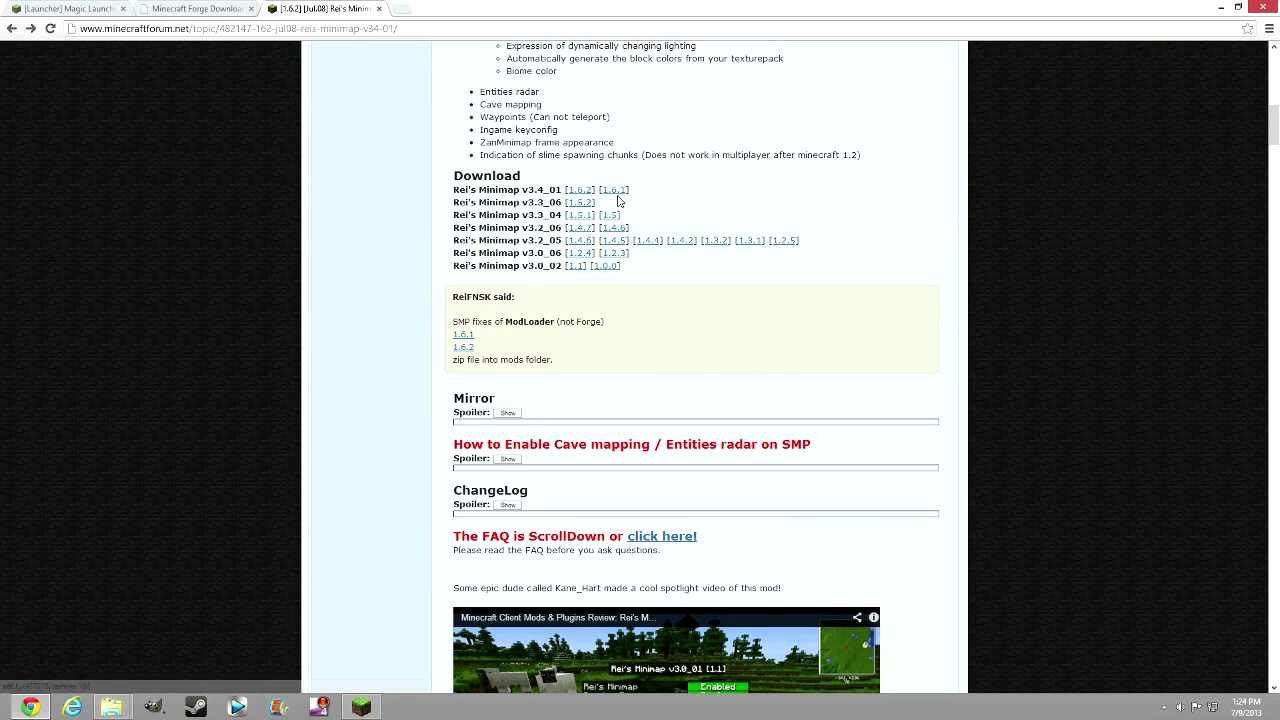
pyautogui.click(580, 189)
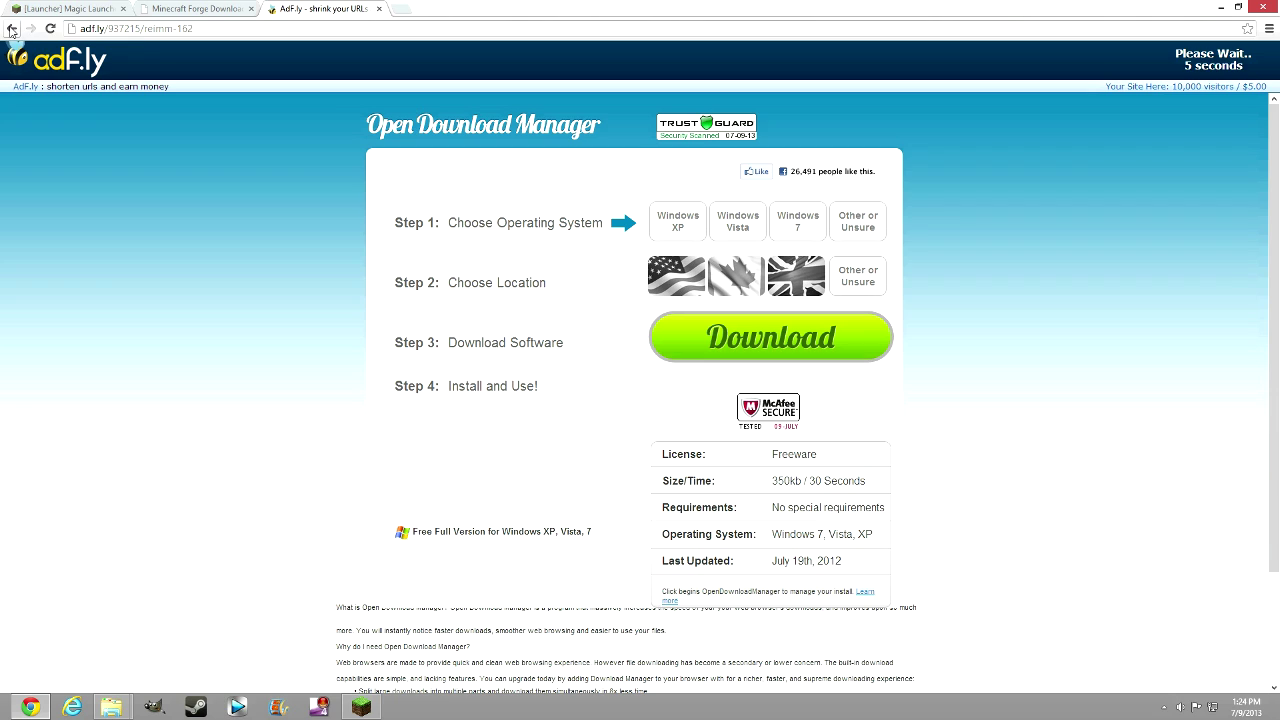
pyautogui.click(11, 30)
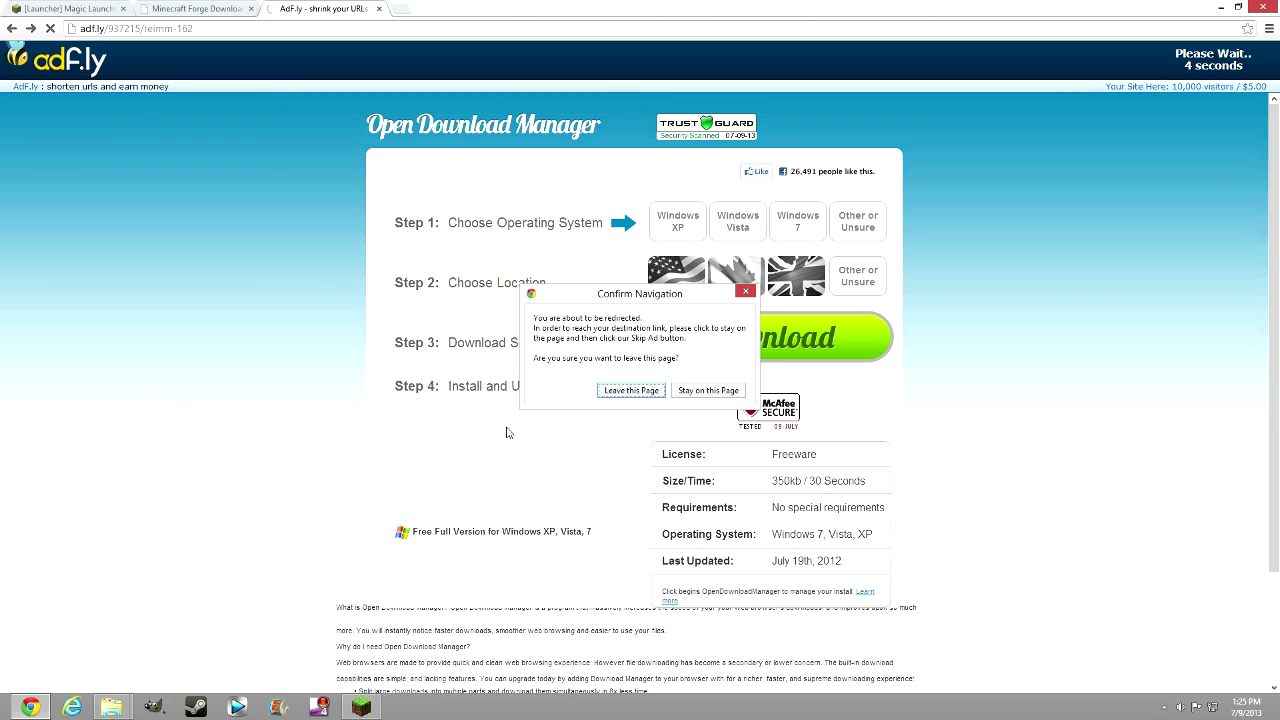
pyautogui.click(628, 390)
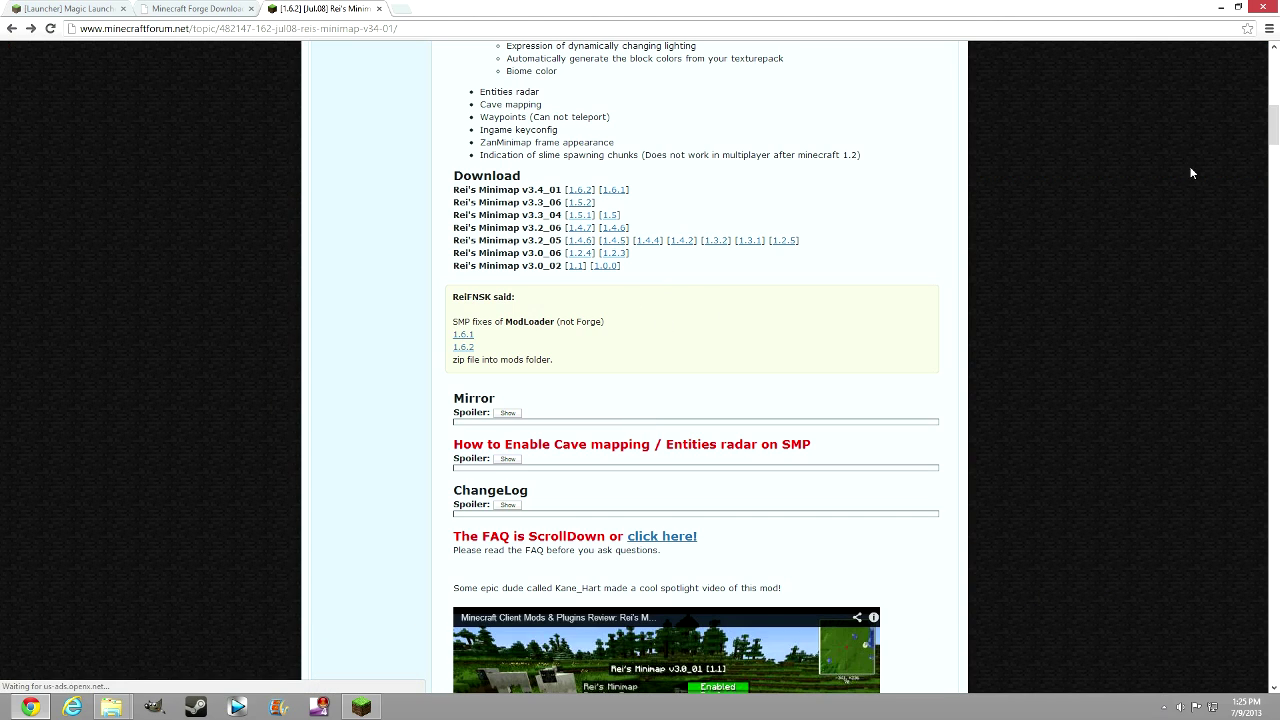
# Hide Chrome and open the desktop Mods folder to find the ReiMinimap zip
pyautogui.click(1223, 7)
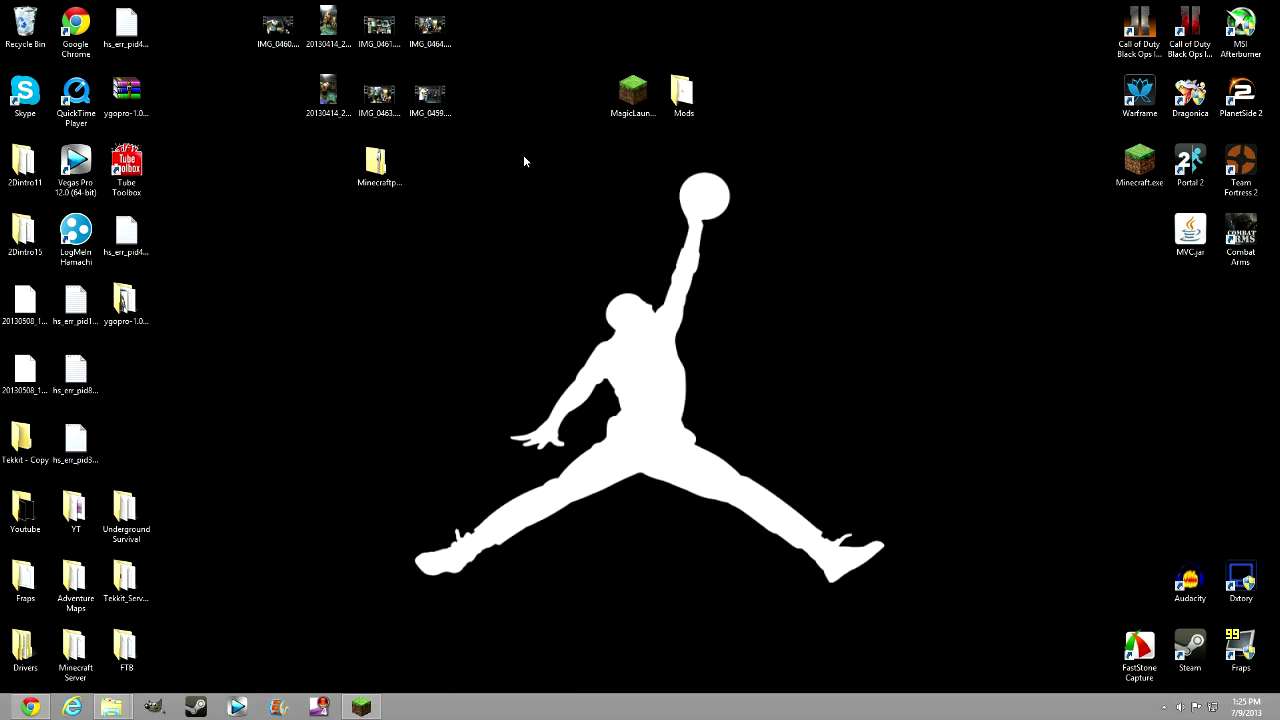
pyautogui.doubleClick(693, 119)
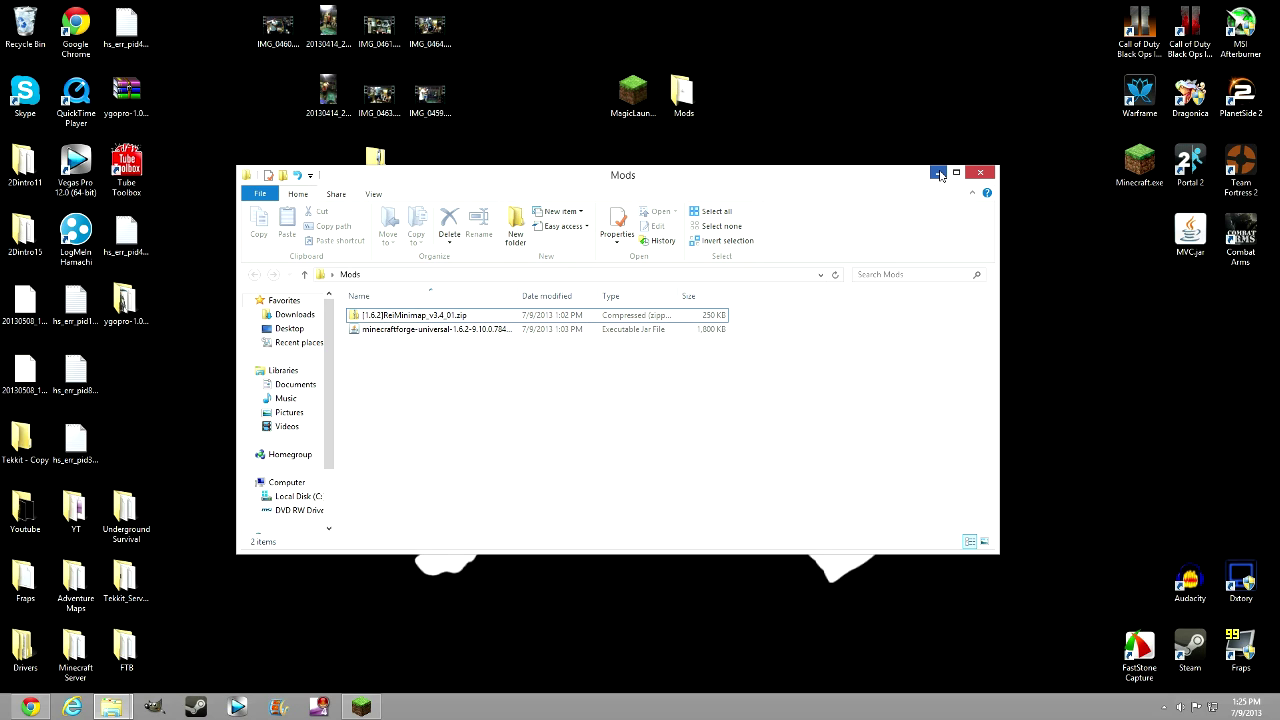
pyautogui.click(422, 315)
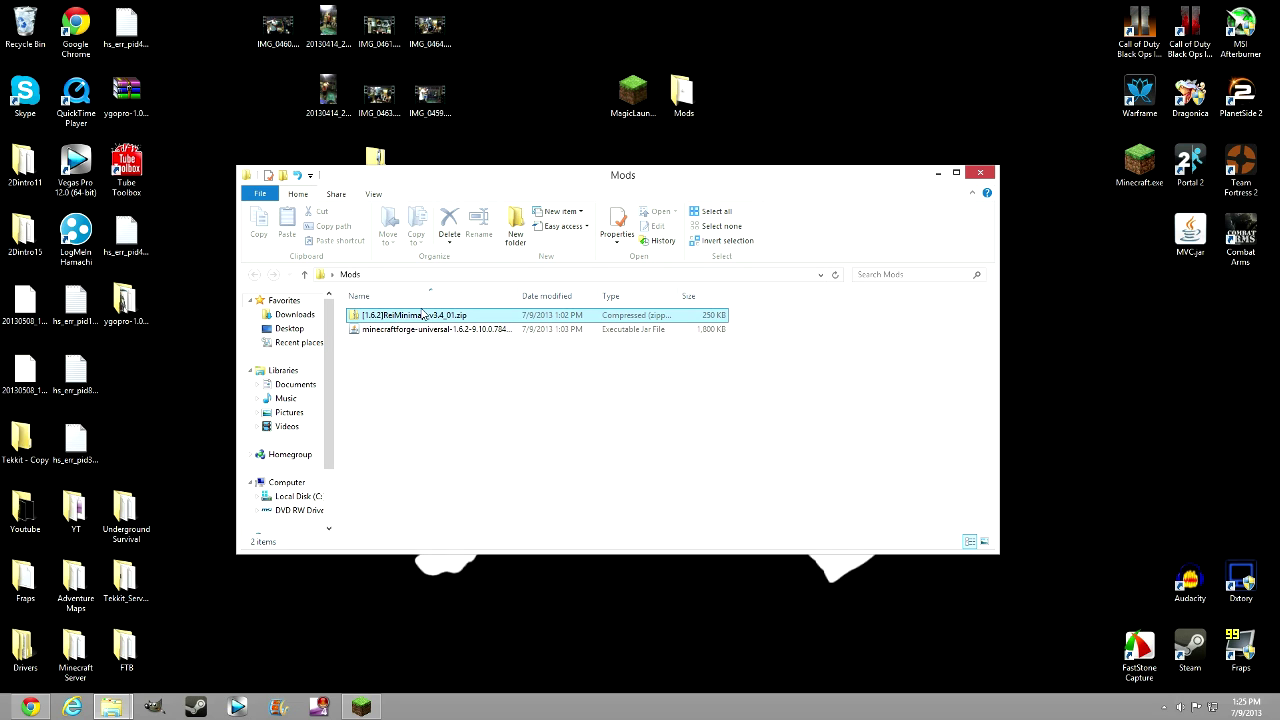
# Minimize the Mods folder, then restore and close the Downloads window
pyautogui.click(938, 173)
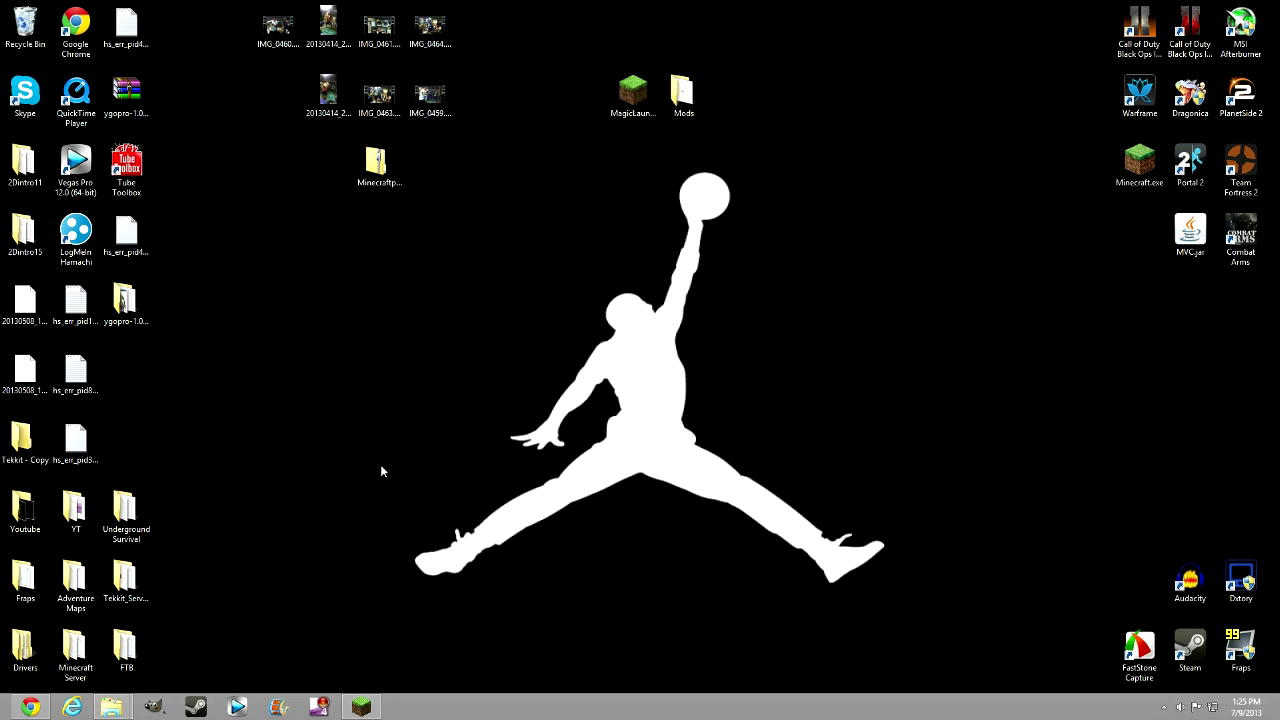
pyautogui.moveTo(128, 710)
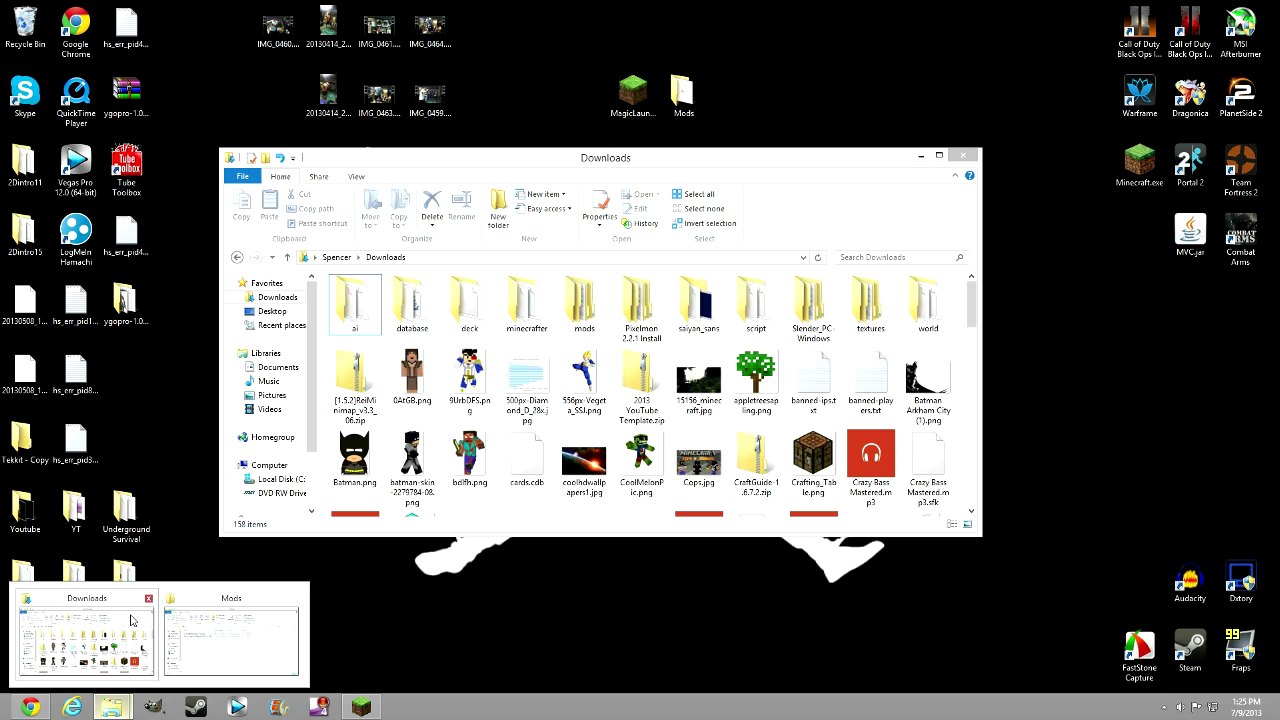
pyautogui.click(90, 640)
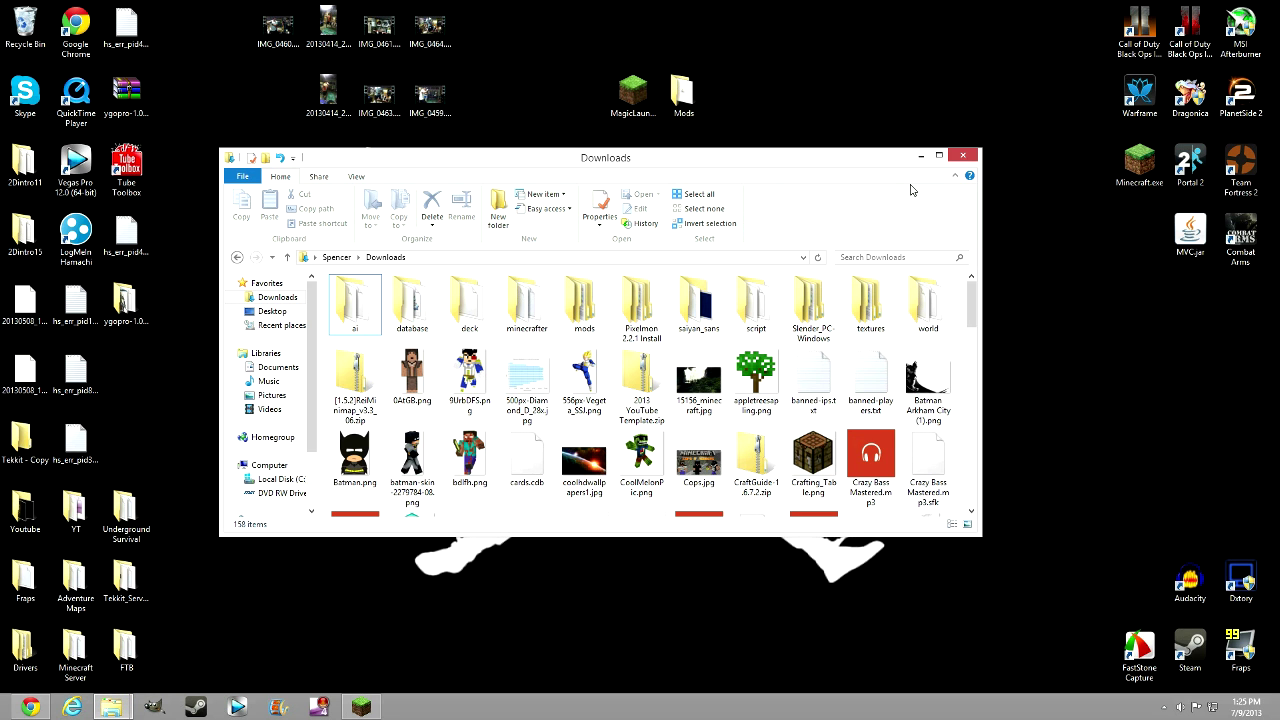
pyautogui.click(962, 156)
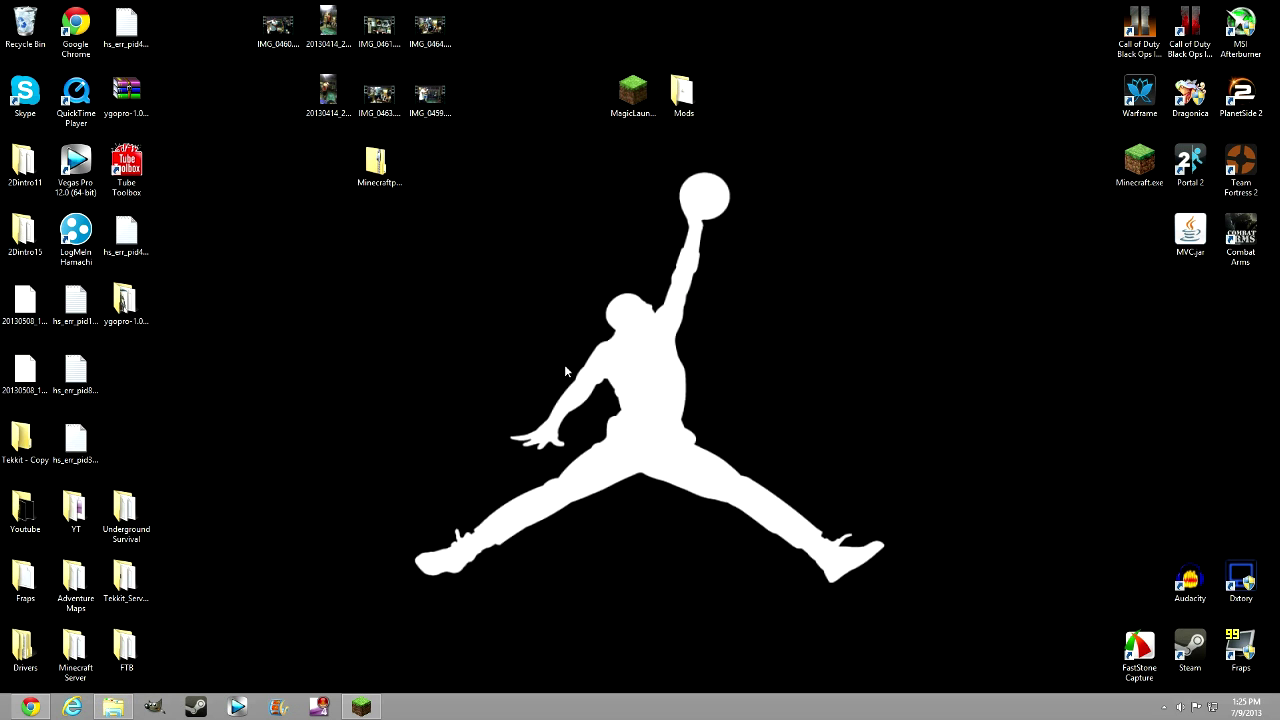
# Launch Magic Launcher, browse its news, Reddit and Wiki feeds, and keep the Youtube configuration selected
pyautogui.doubleClick(632, 95)
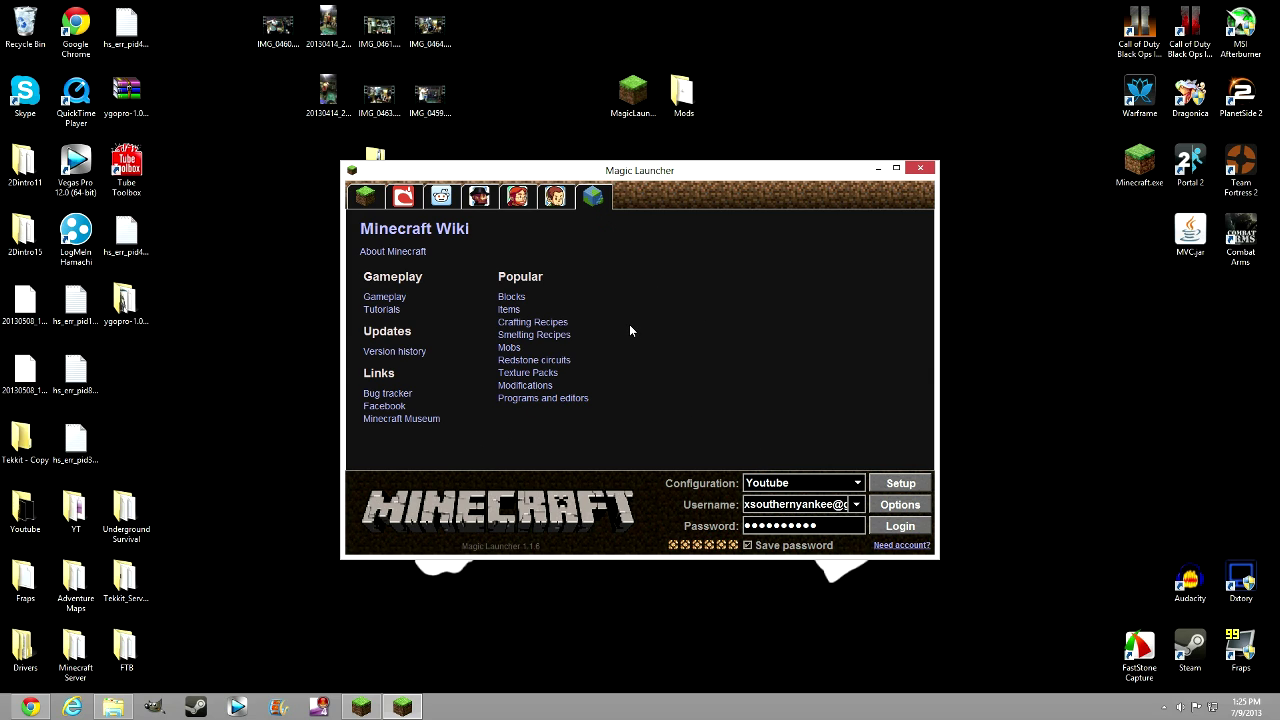
pyautogui.click(375, 201)
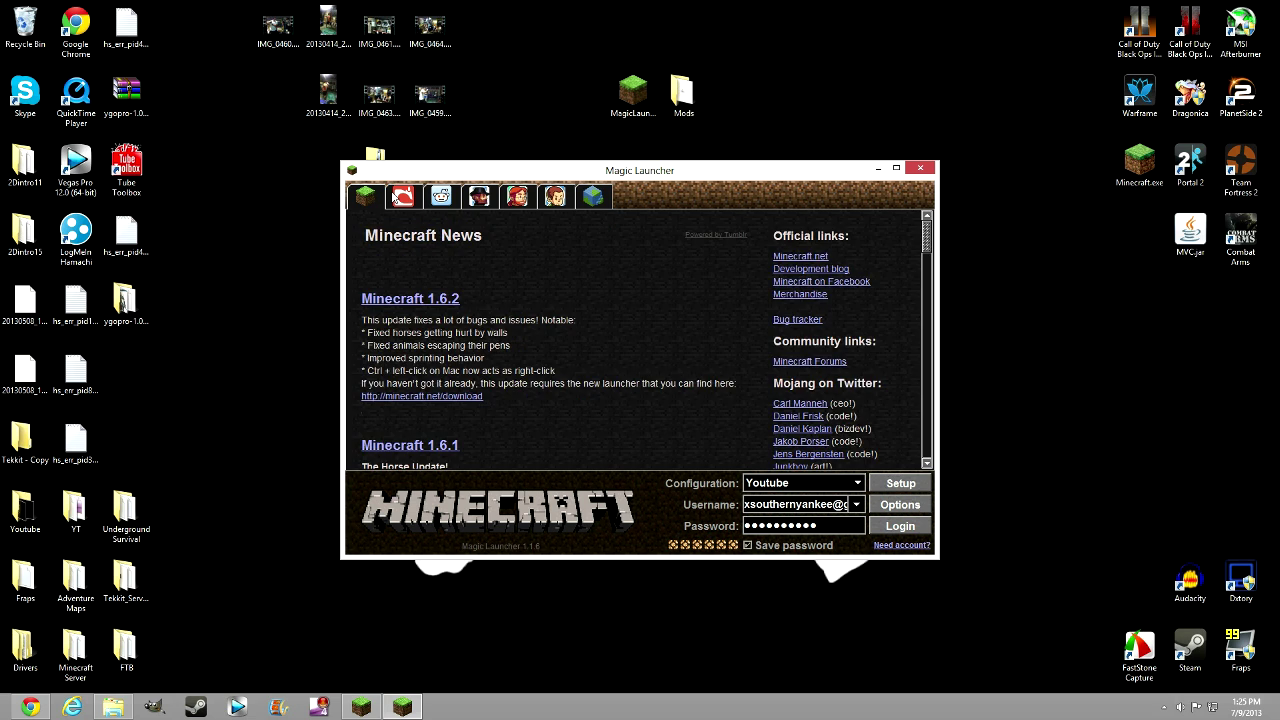
pyautogui.click(398, 196)
pyautogui.click(438, 204)
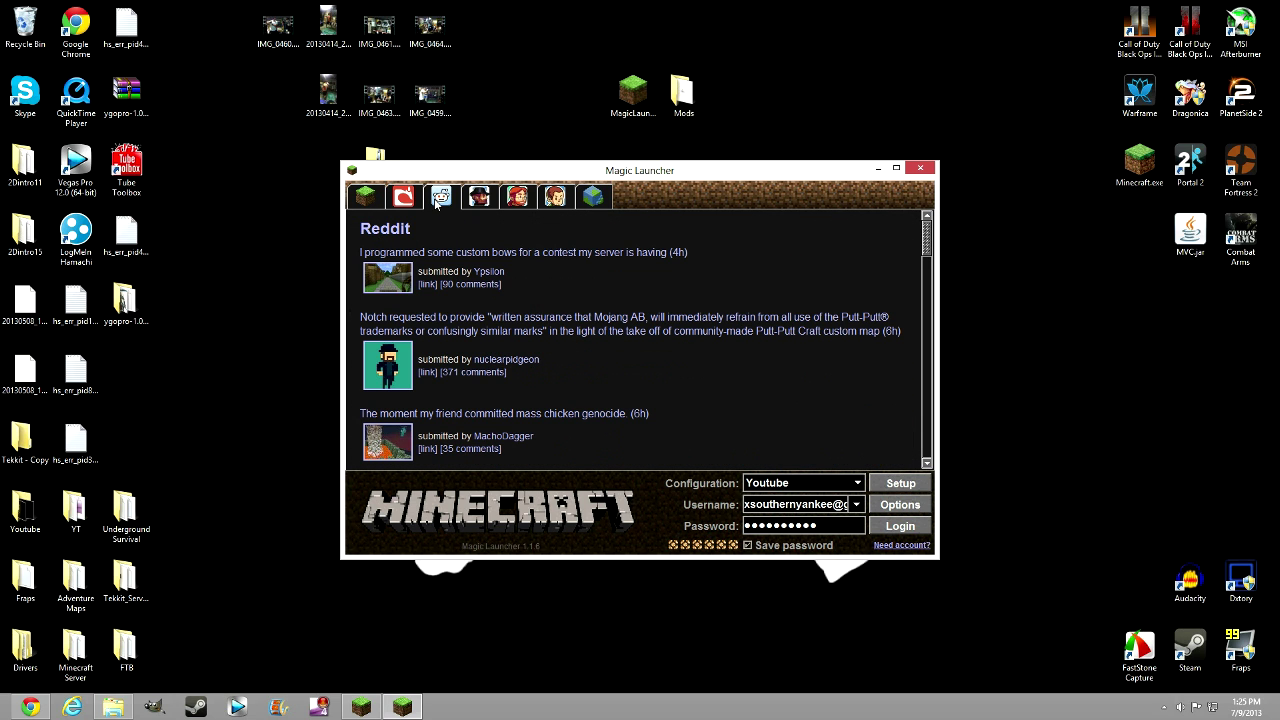
pyautogui.click(484, 206)
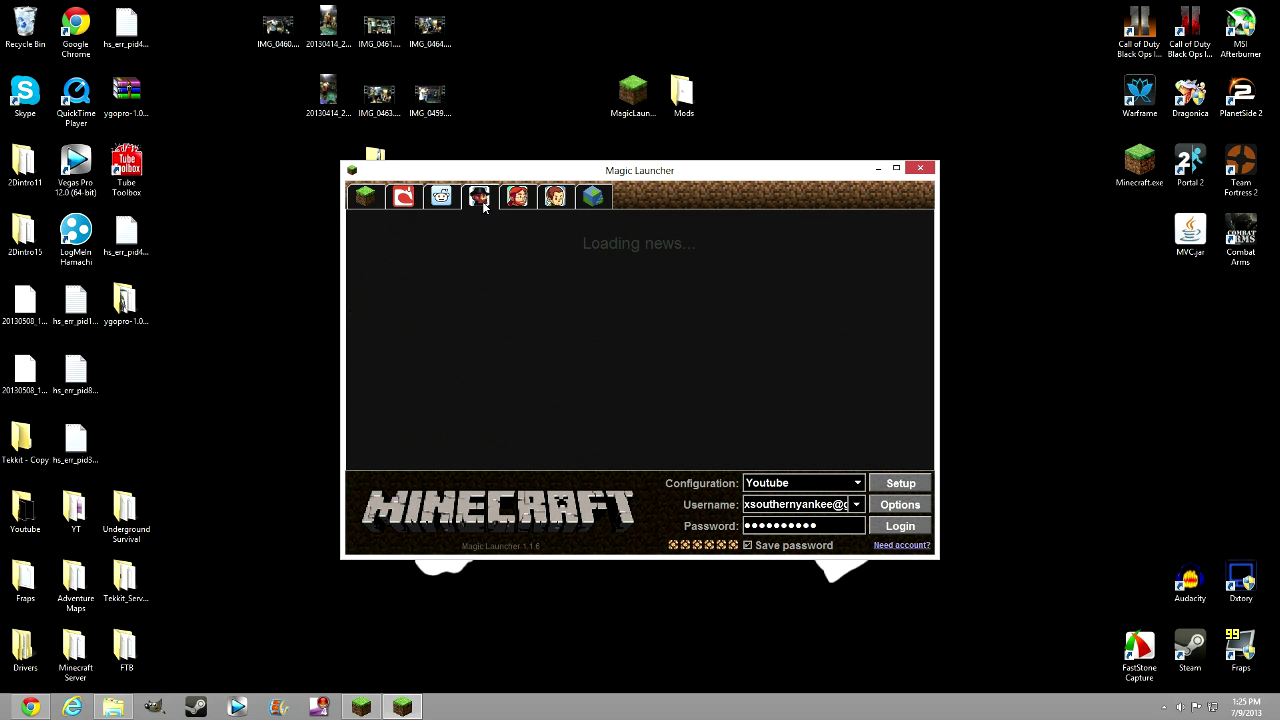
pyautogui.click(593, 205)
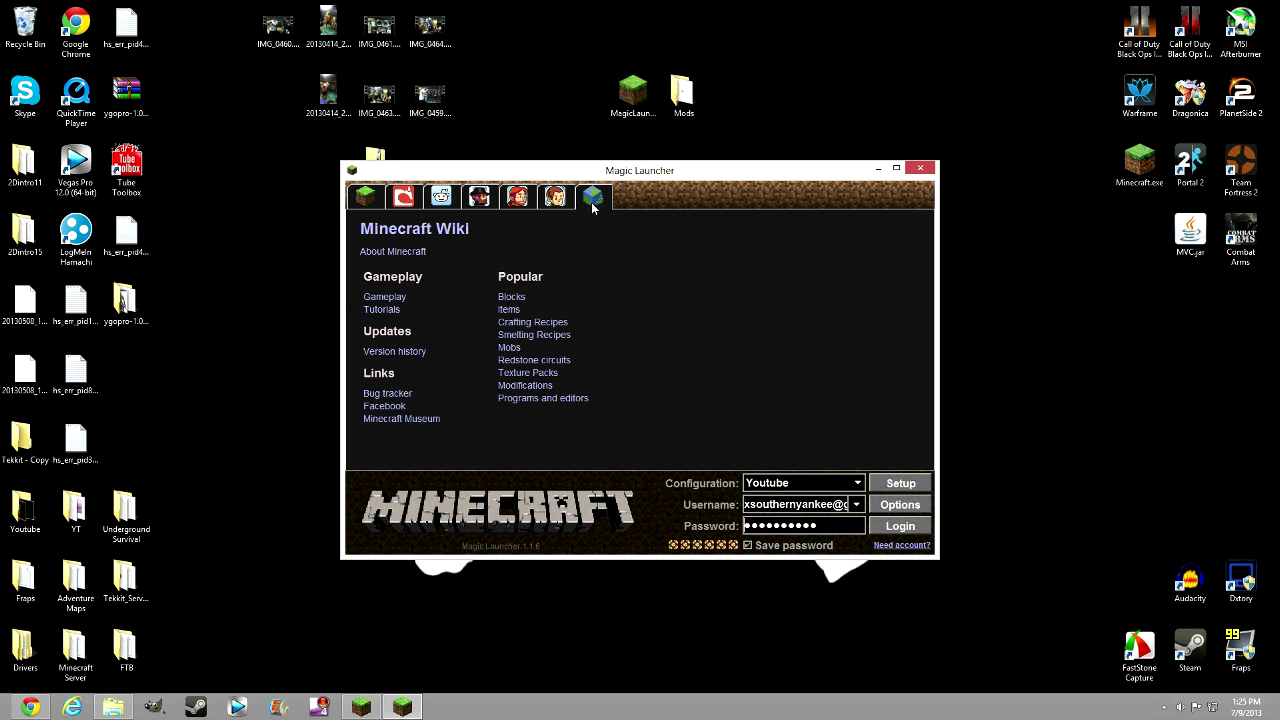
pyautogui.click(374, 201)
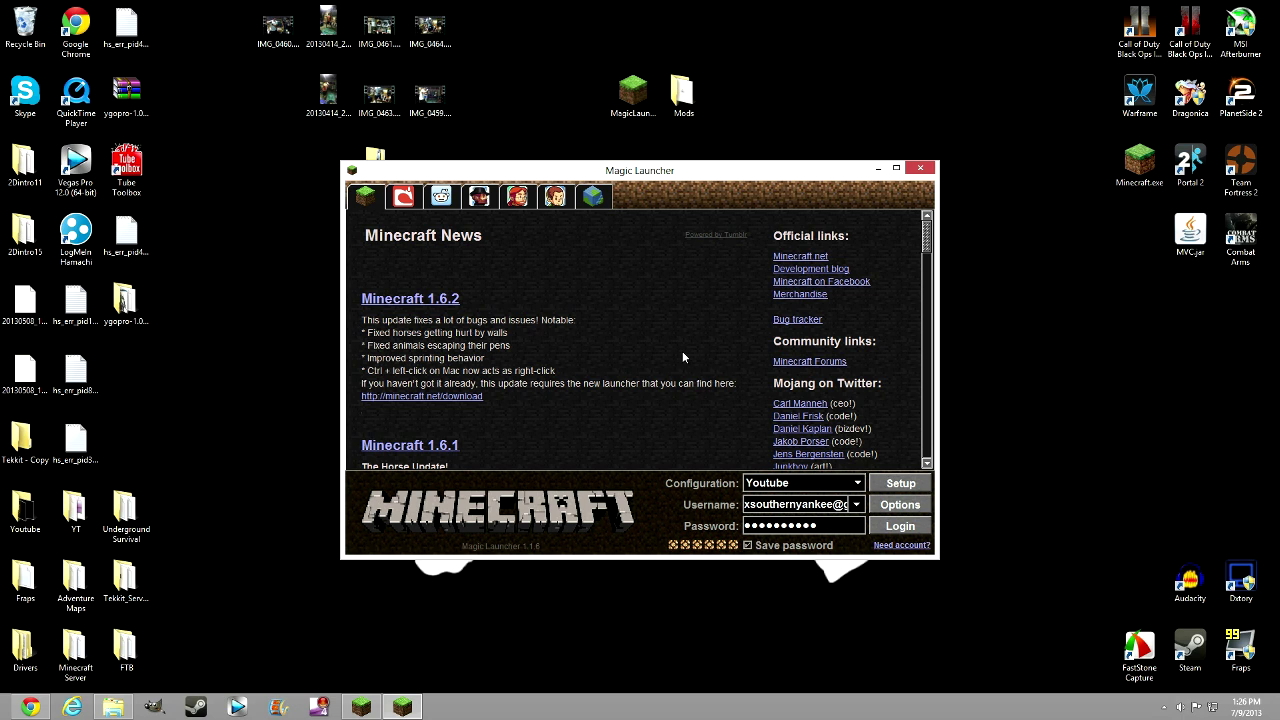
pyautogui.click(835, 490)
pyautogui.click(834, 488)
# Open Setup for the Youtube configuration and expand its Configuration list
pyautogui.click(898, 485)
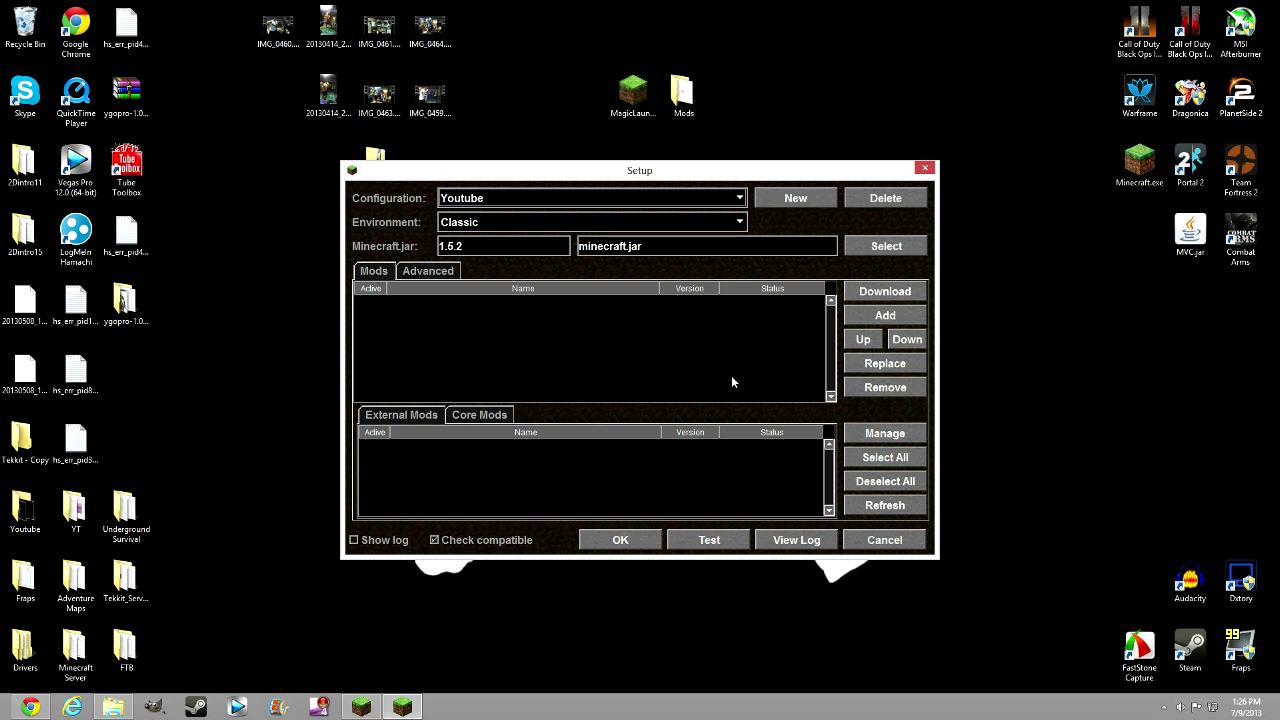
pyautogui.click(740, 198)
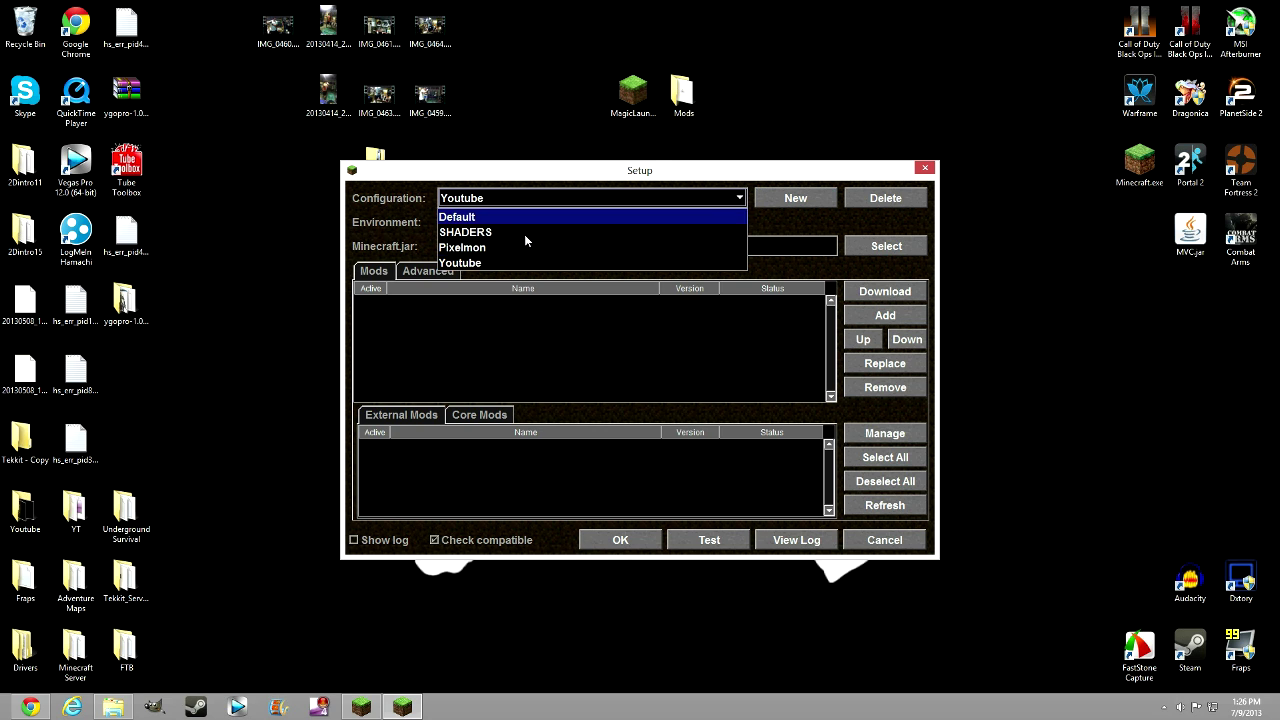
# Create a new configuration named 'Yutuber' with Copy from set to '-'
pyautogui.click(722, 199)
pyautogui.click(795, 198)
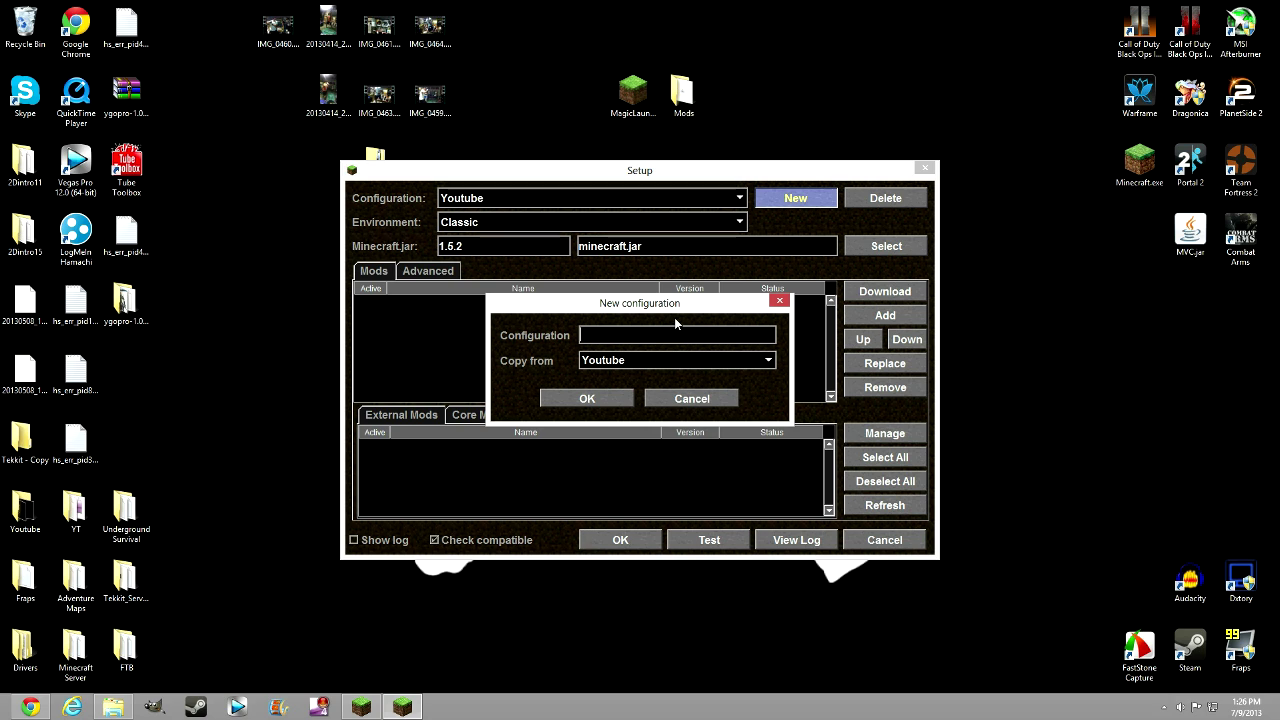
pyautogui.write('Yutuber')
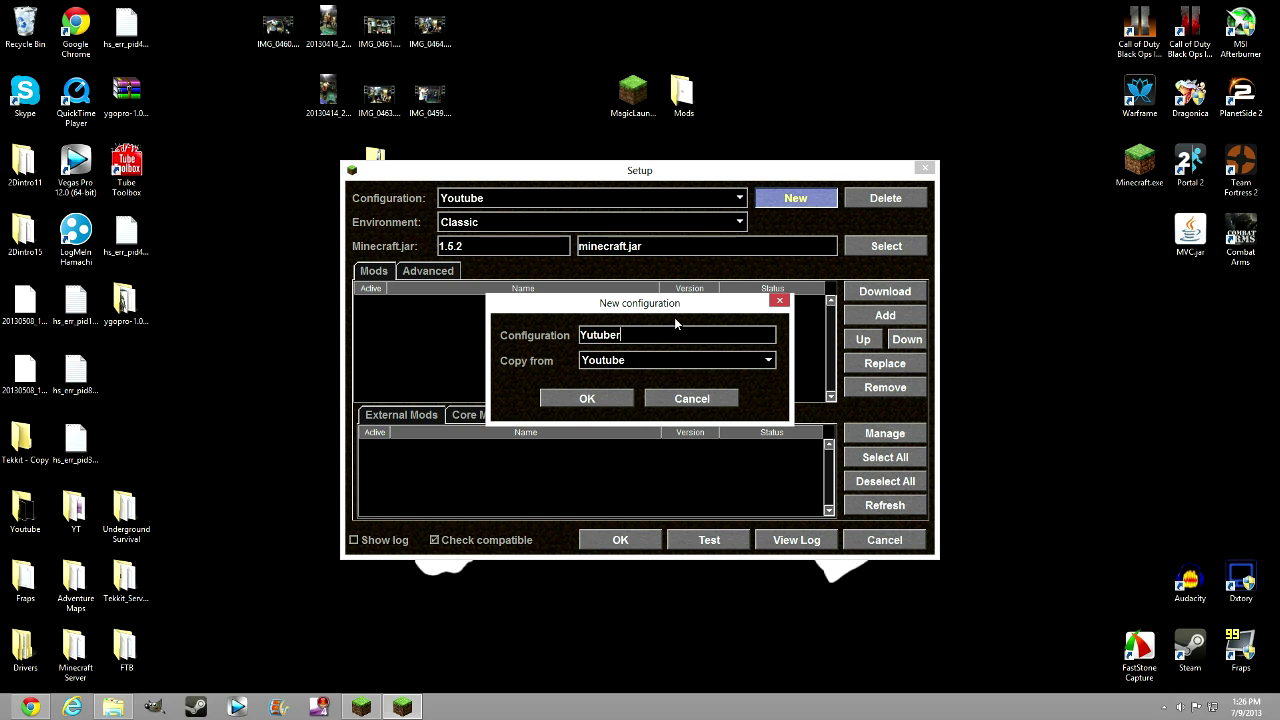
pyautogui.click(768, 360)
pyautogui.click(737, 378)
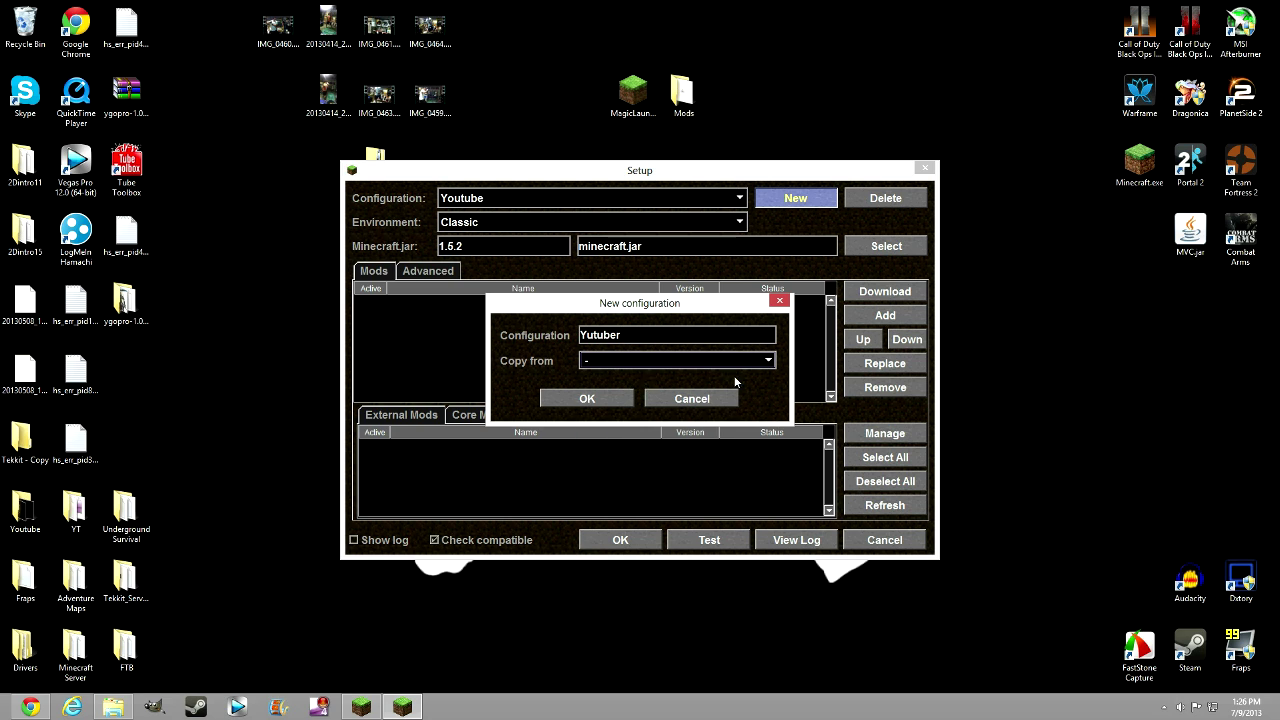
pyautogui.click(587, 399)
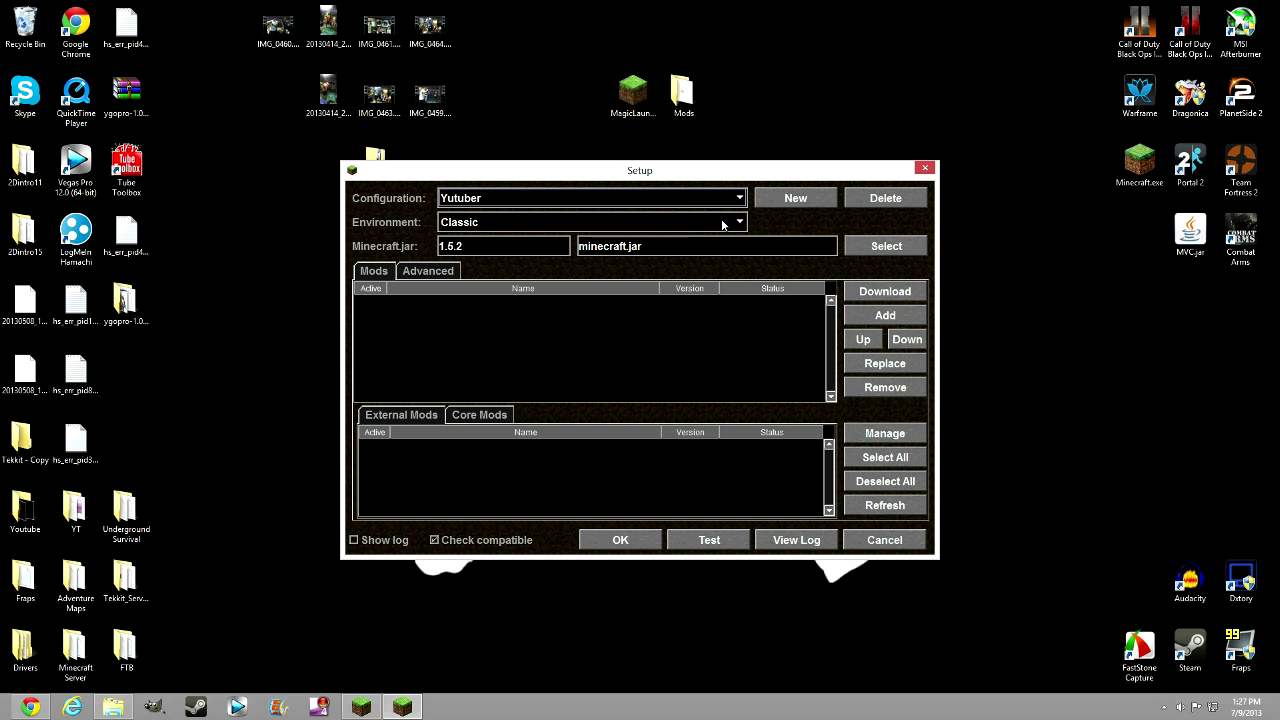
pyautogui.click(692, 223)
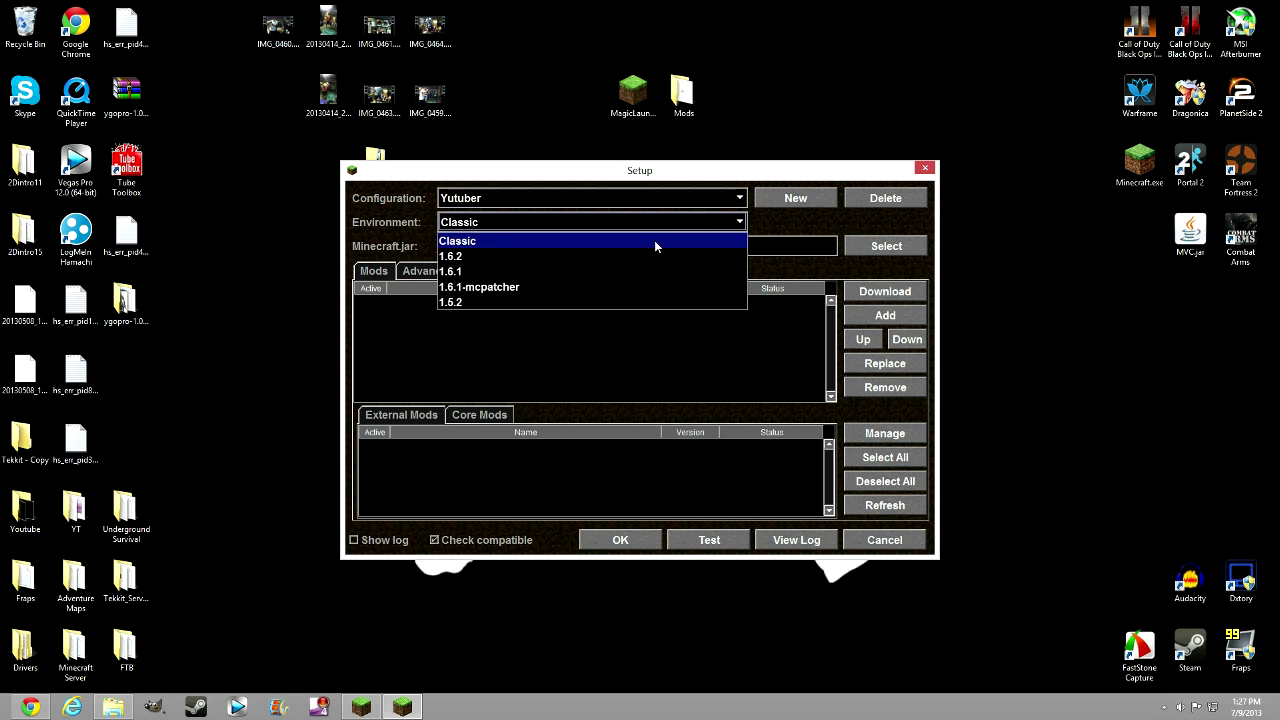
pyautogui.click(566, 257)
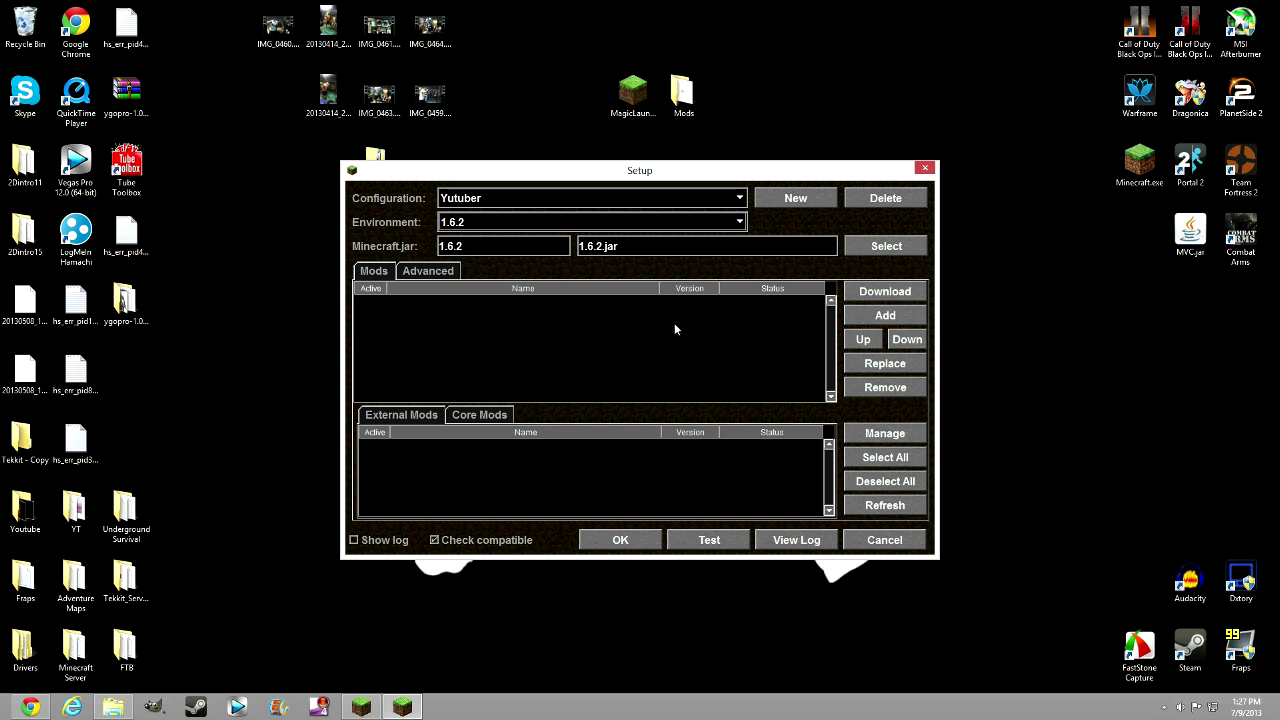
# Add the Forge 1.6.2-9.10.0.784 universal jar and ReiMinimap v3.4_01 zip from Desktop\Mods as mods
pyautogui.click(888, 316)
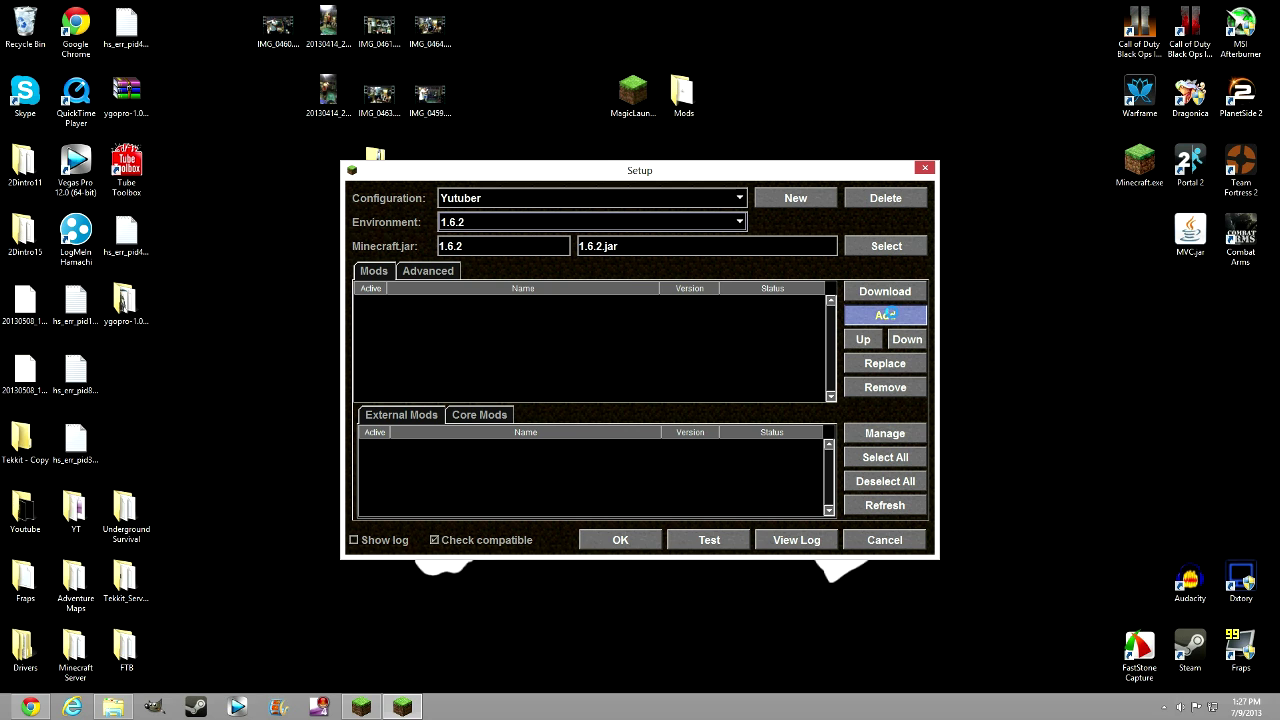
pyautogui.click(725, 207)
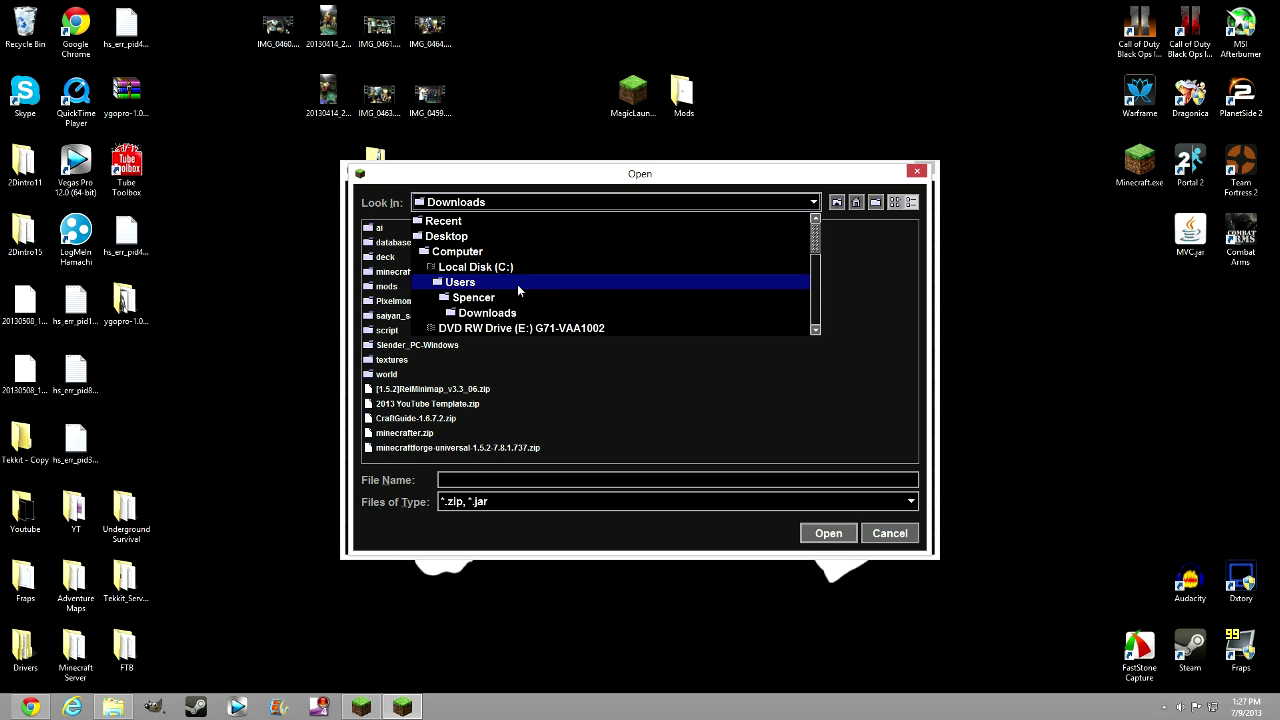
pyautogui.click(490, 238)
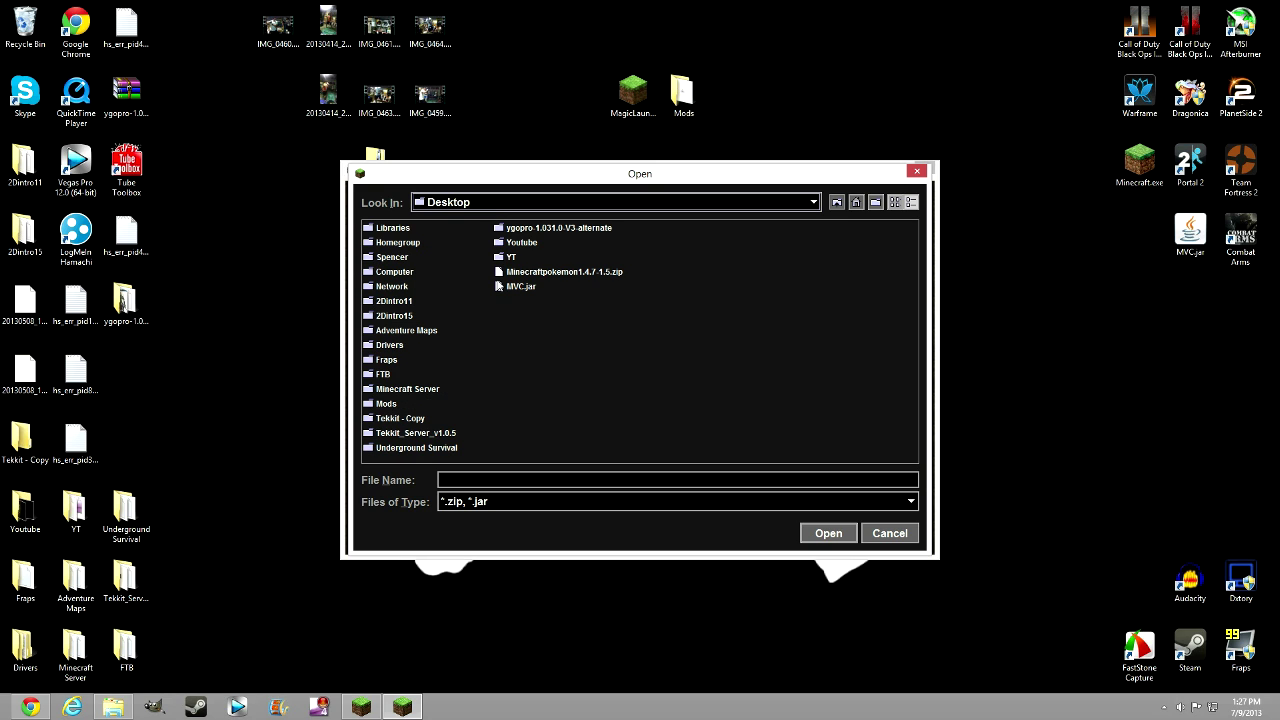
pyautogui.doubleClick(397, 403)
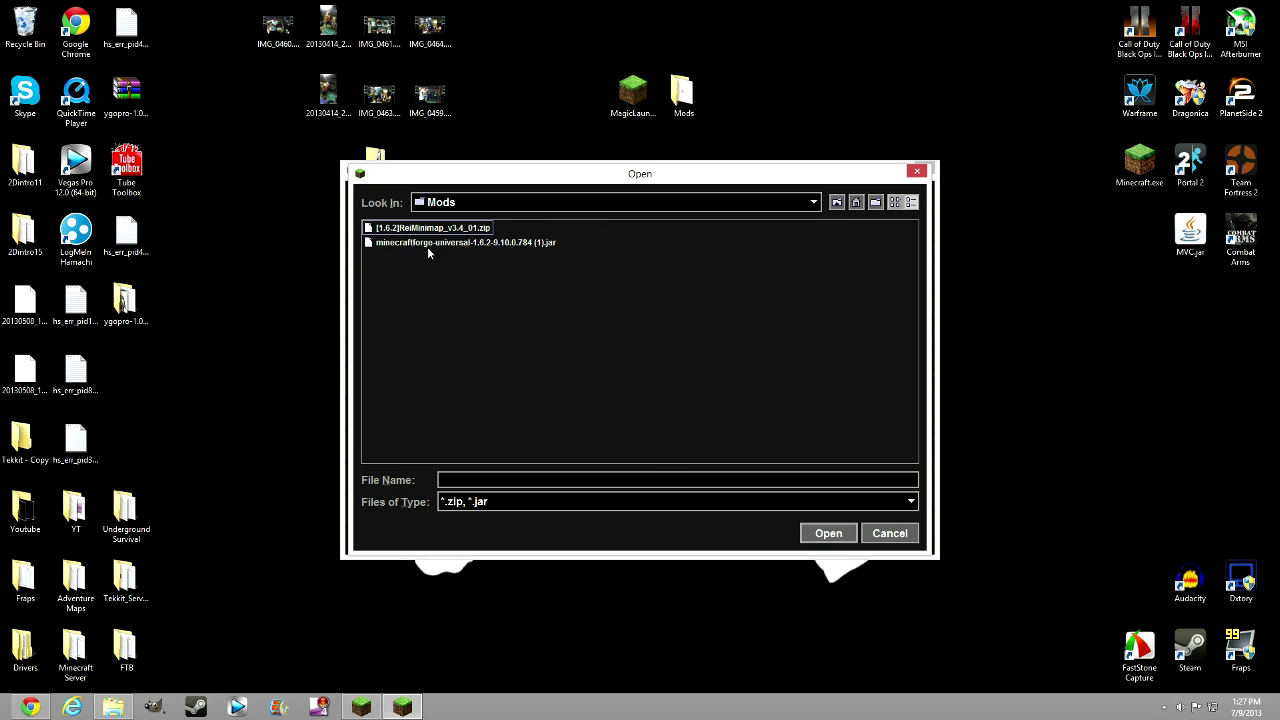
pyautogui.click(427, 243)
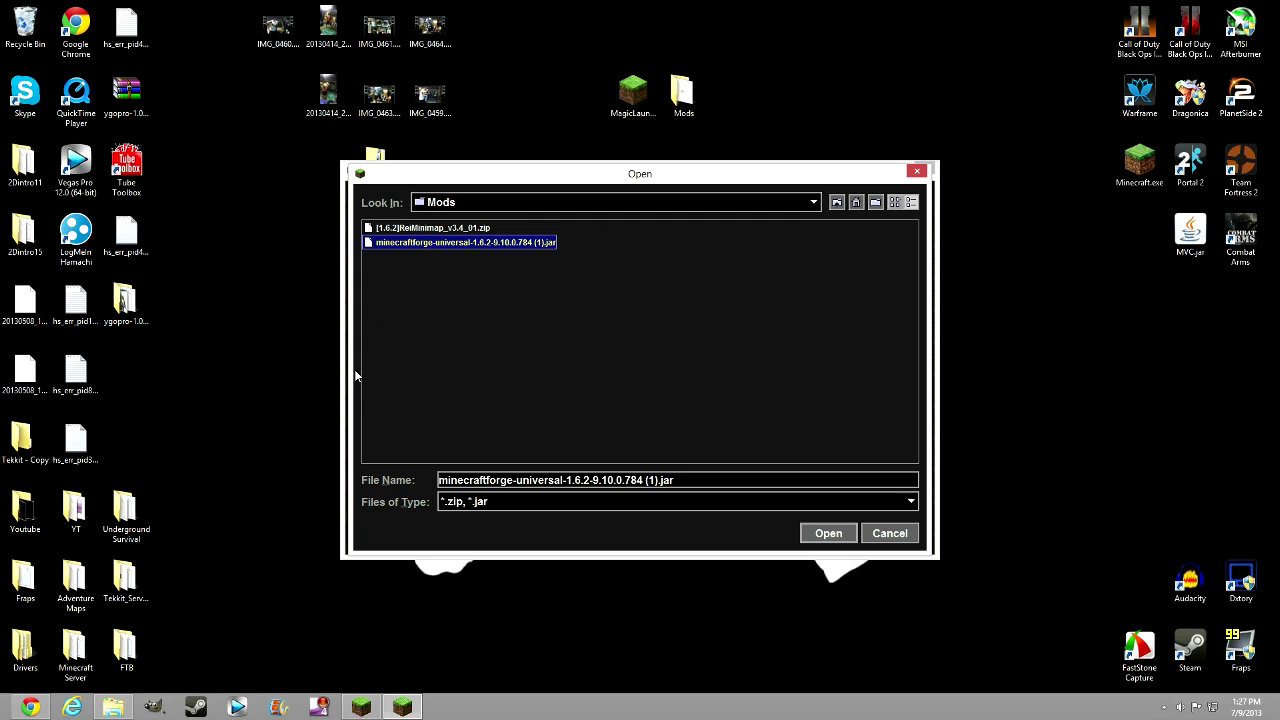
pyautogui.click(828, 533)
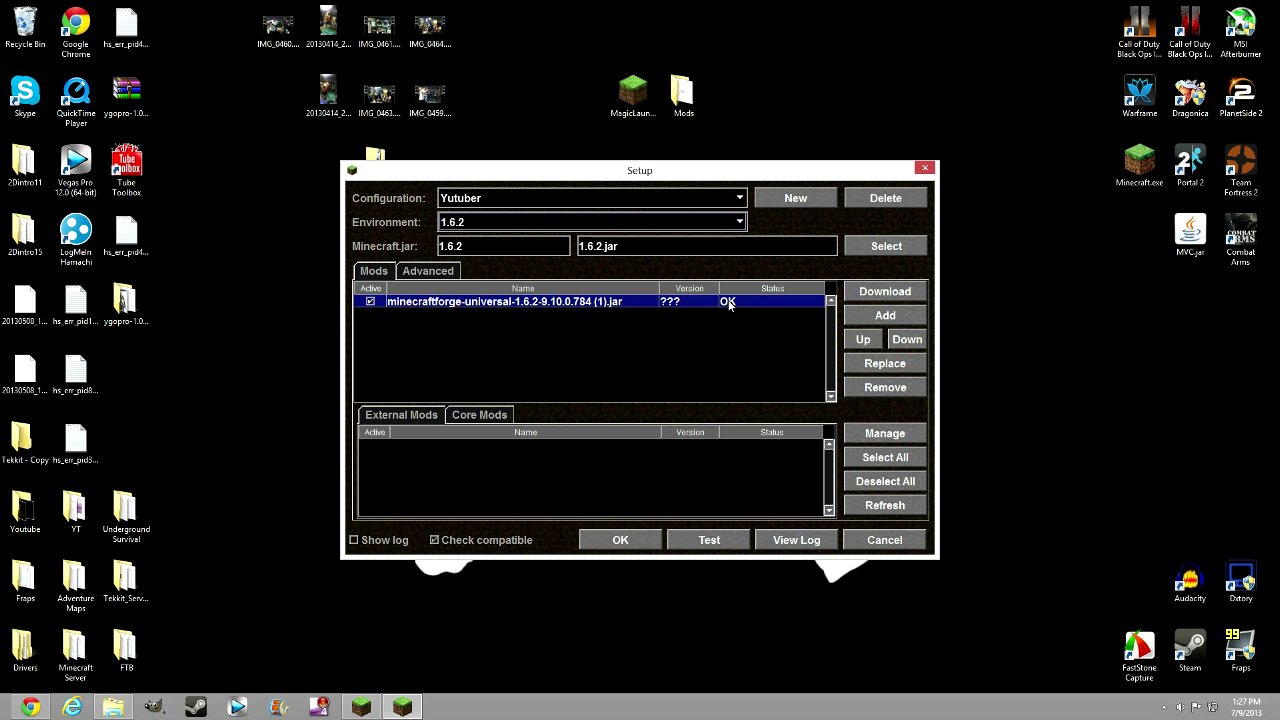
pyautogui.click(875, 315)
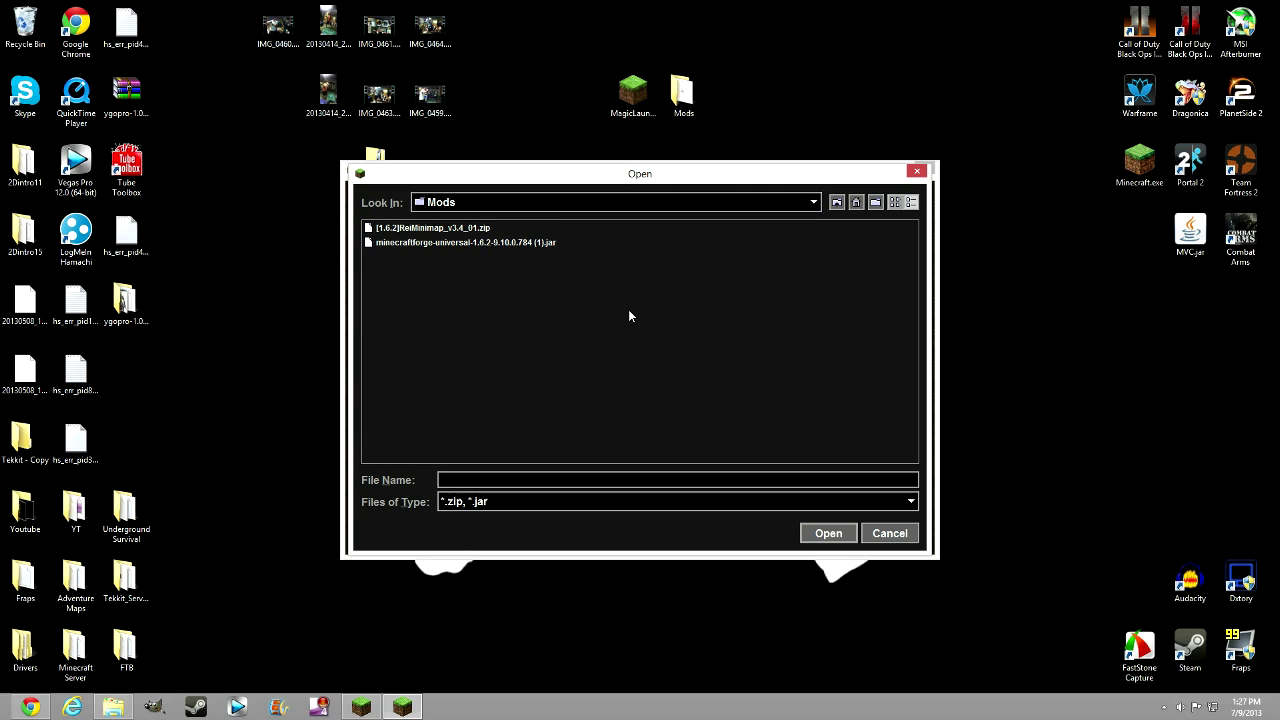
pyautogui.click(459, 227)
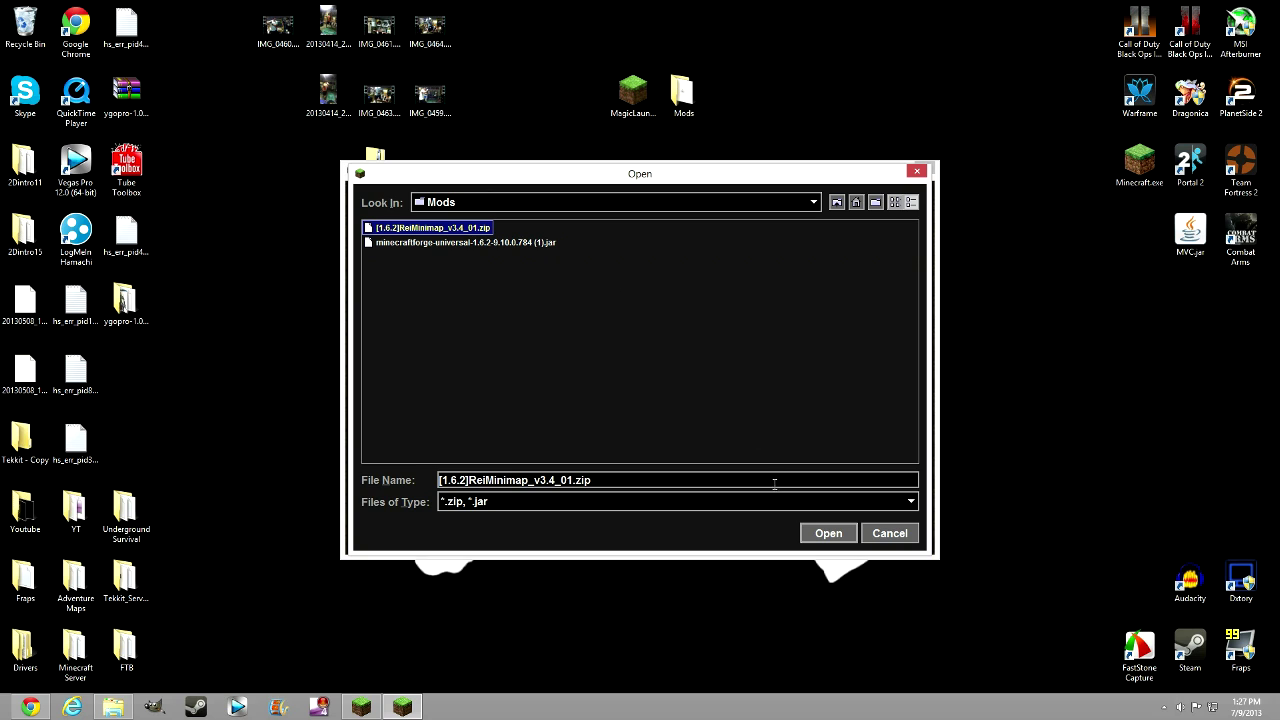
pyautogui.click(827, 533)
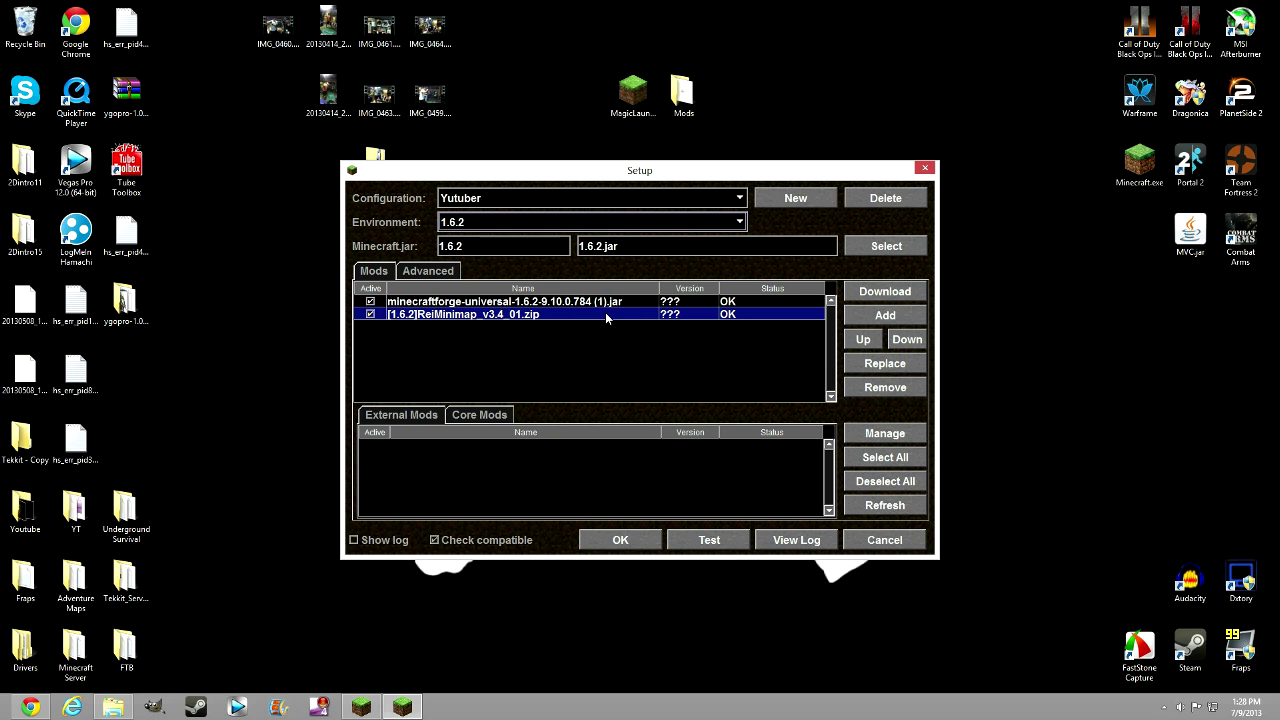
# Save the Yutuber setup, reopen Setup and Test-launch Minecraft 1.6.2 to its title menu
pyautogui.click(629, 532)
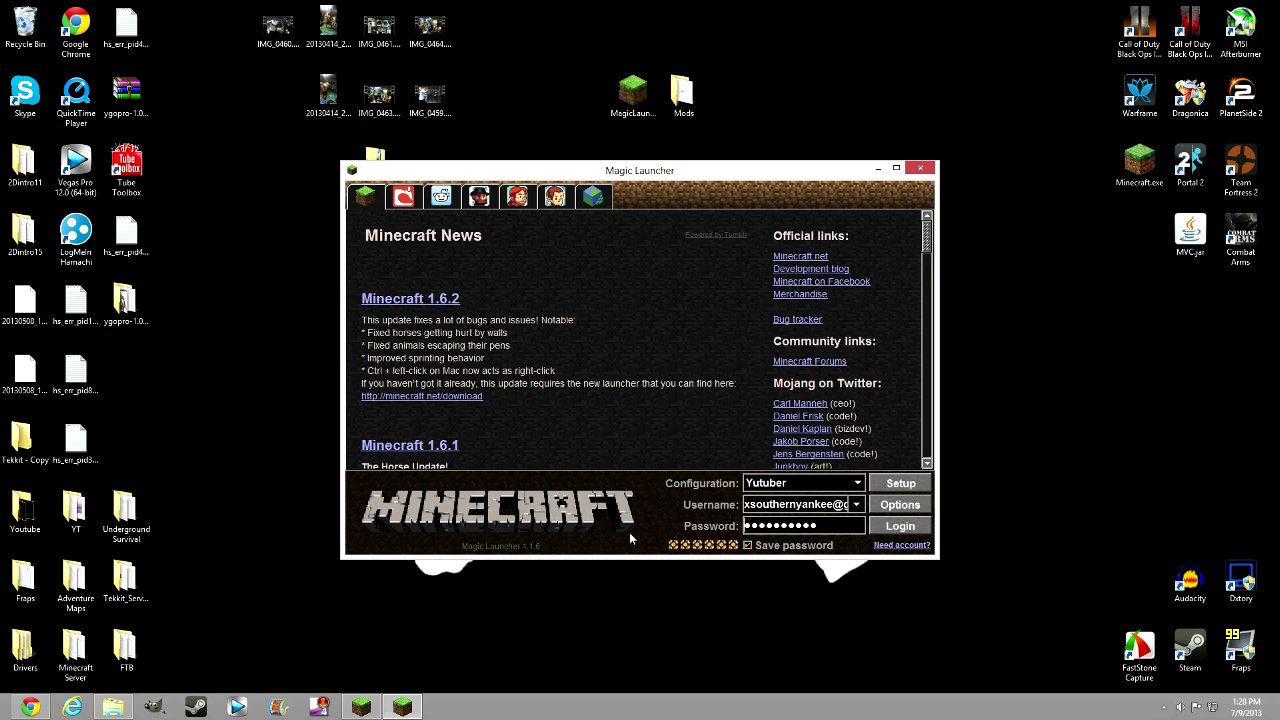
pyautogui.click(888, 486)
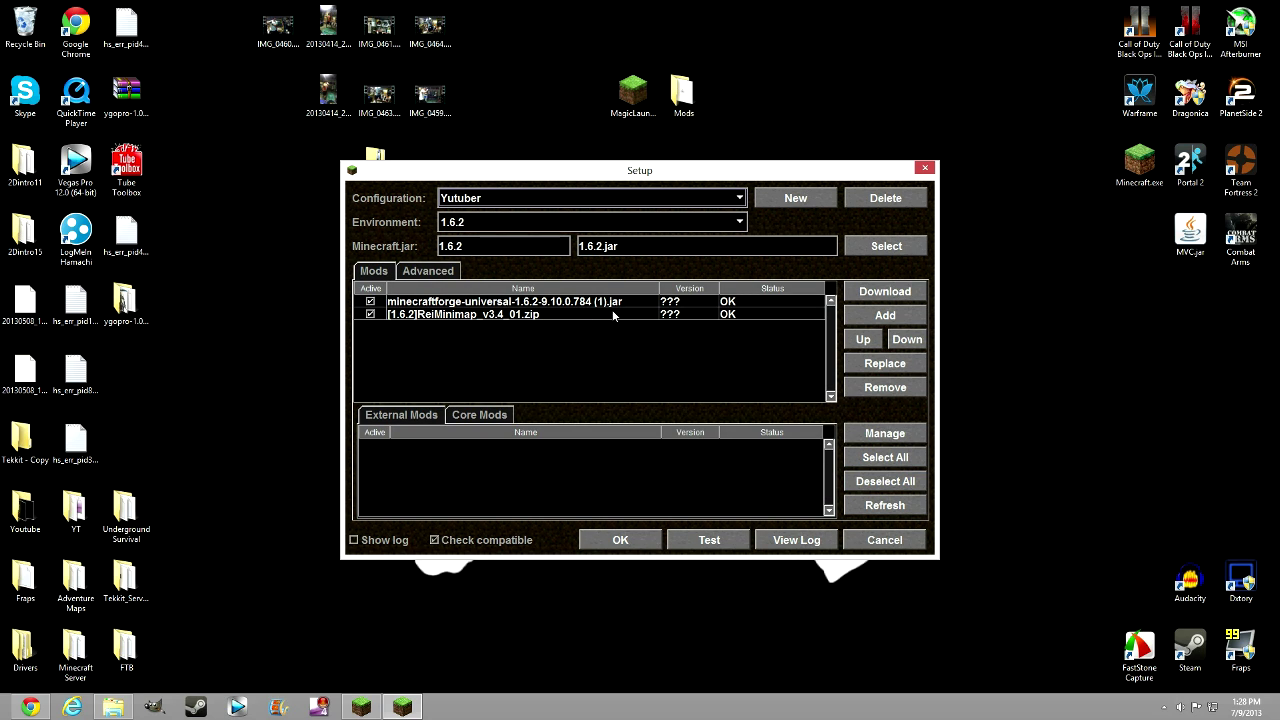
pyautogui.click(708, 540)
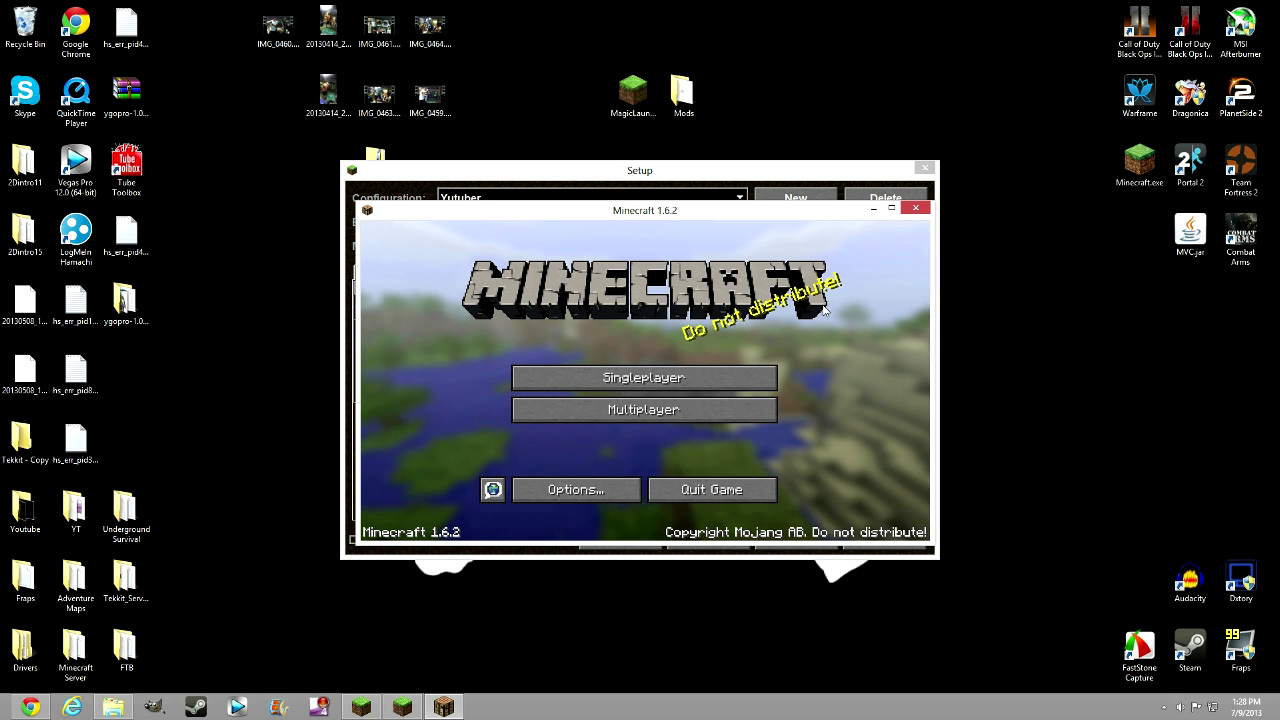
# Load the dIAMONDS singleplayer world and walk the player forward
pyautogui.click(655, 382)
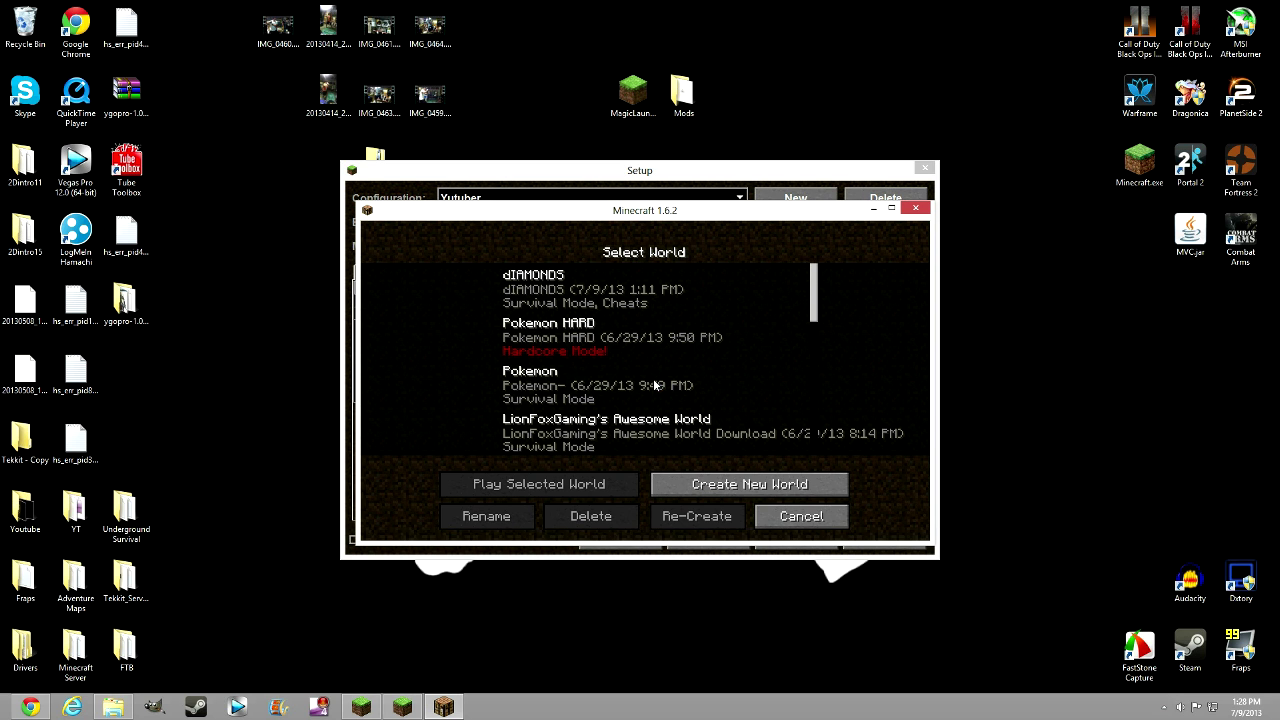
pyautogui.click(600, 290)
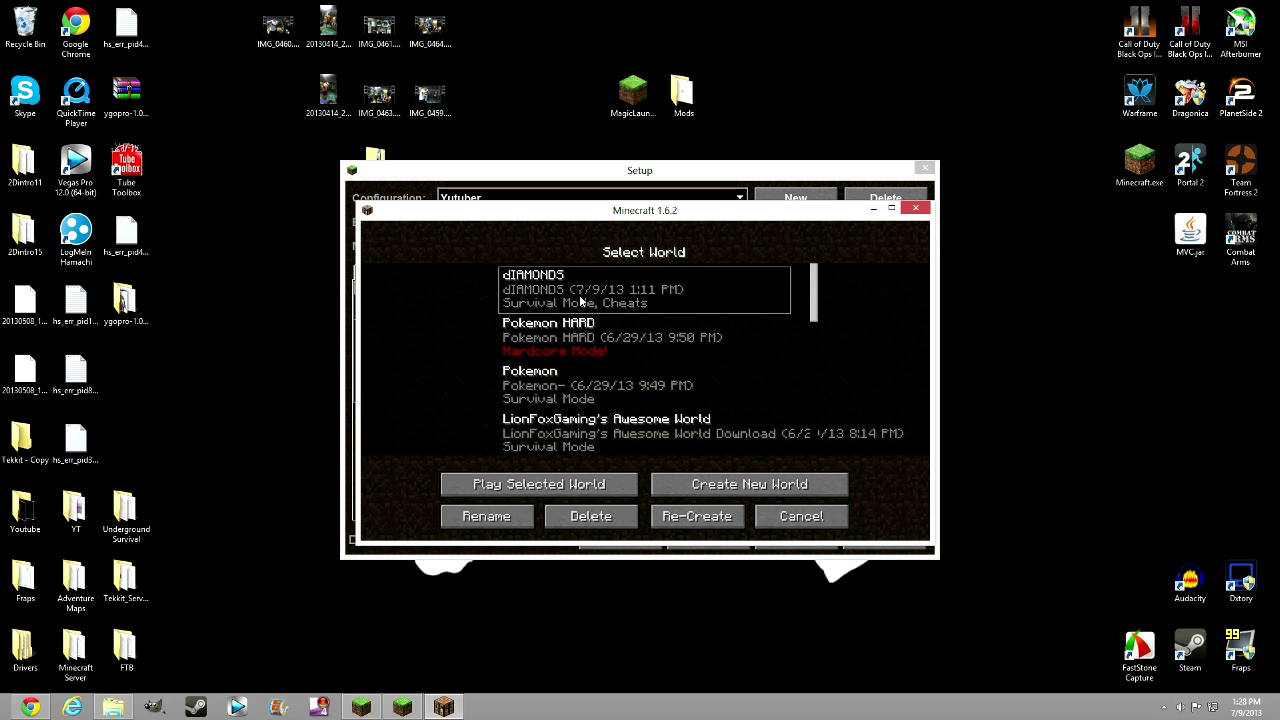
pyautogui.click(572, 497)
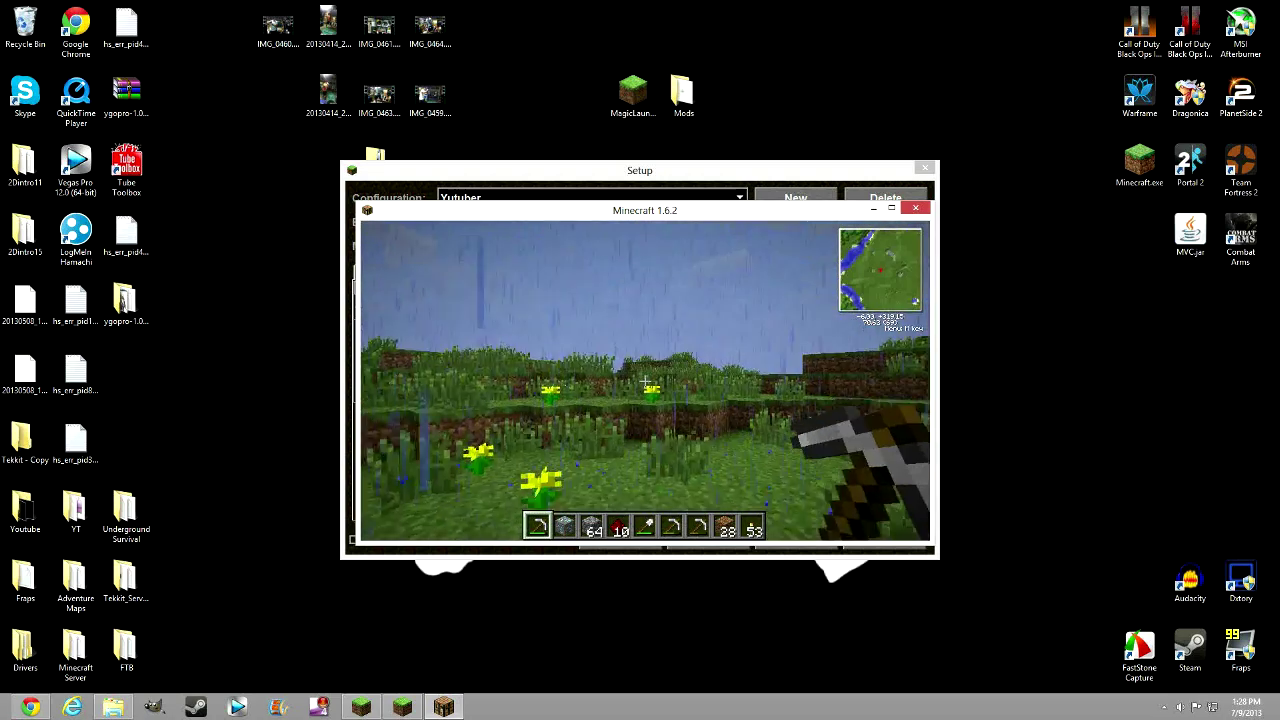
pyautogui.press('w')
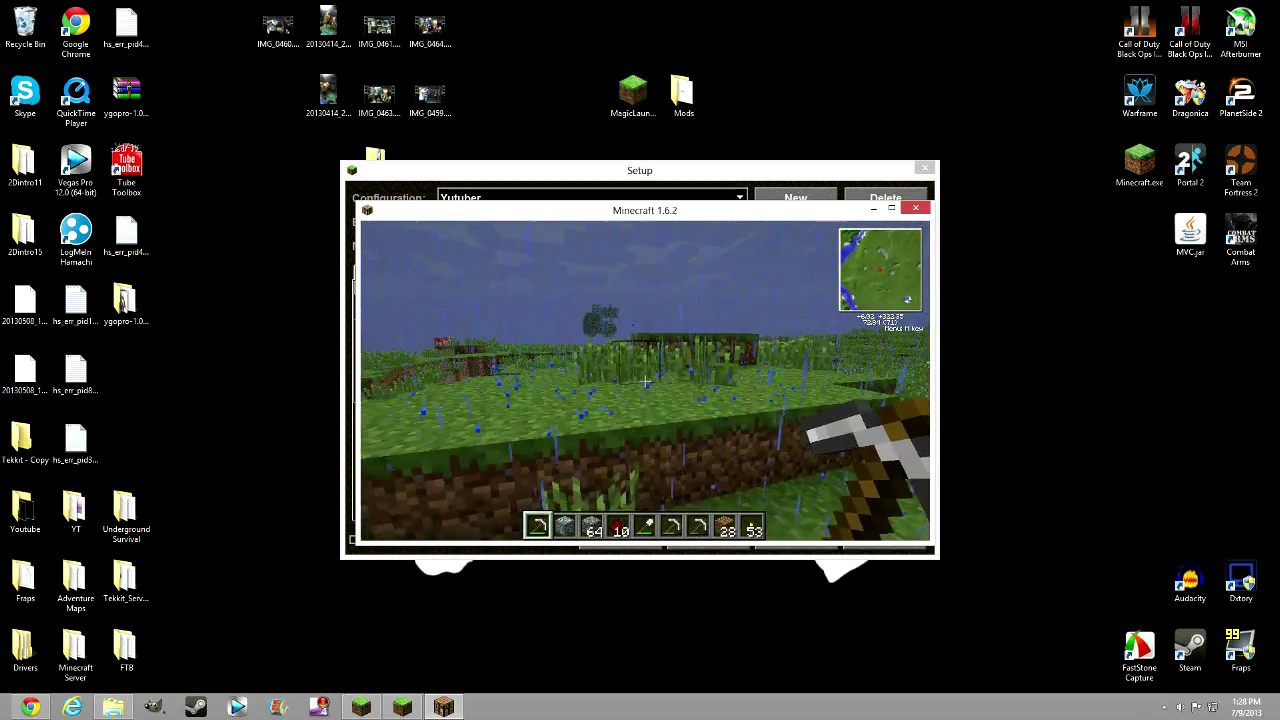
# Maximize the Minecraft window to full screen from the pause menu and resume play
pyautogui.press('Escape')
pyautogui.click(891, 208)
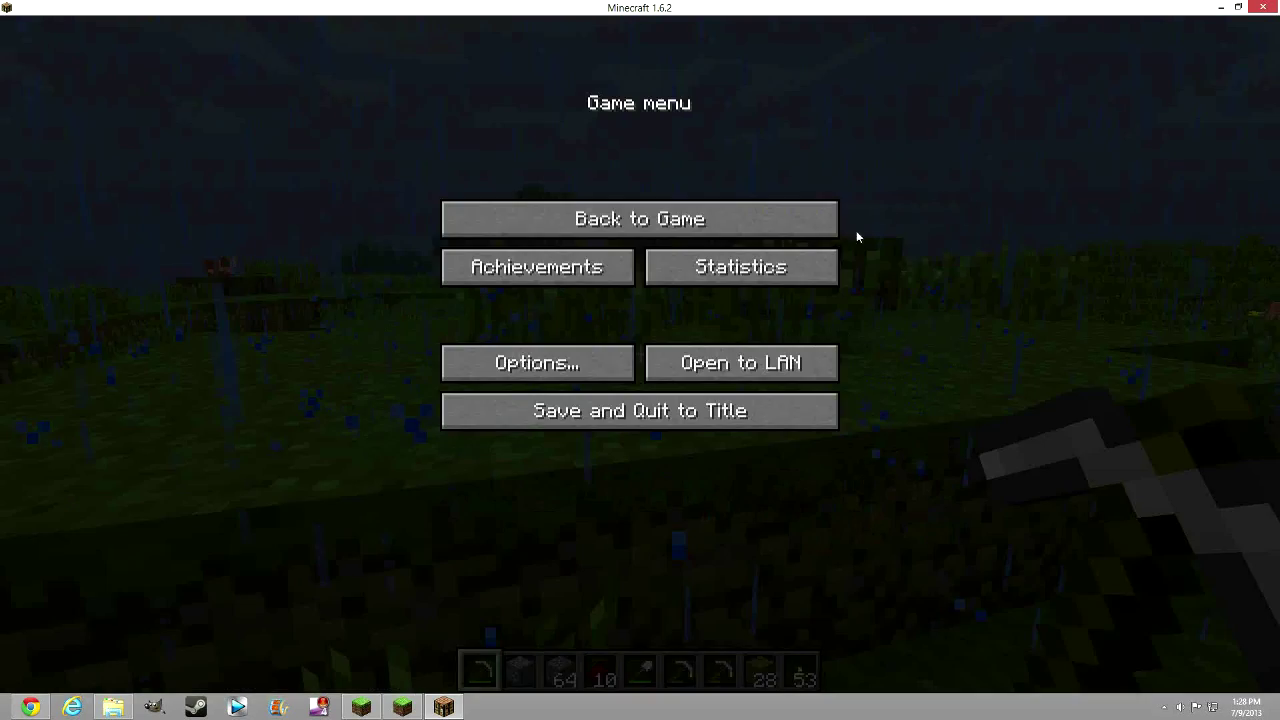
pyautogui.press('Escape')
# Walk and jump across the field with Rei's minimap showing, ending in third-person view
pyautogui.press('w')
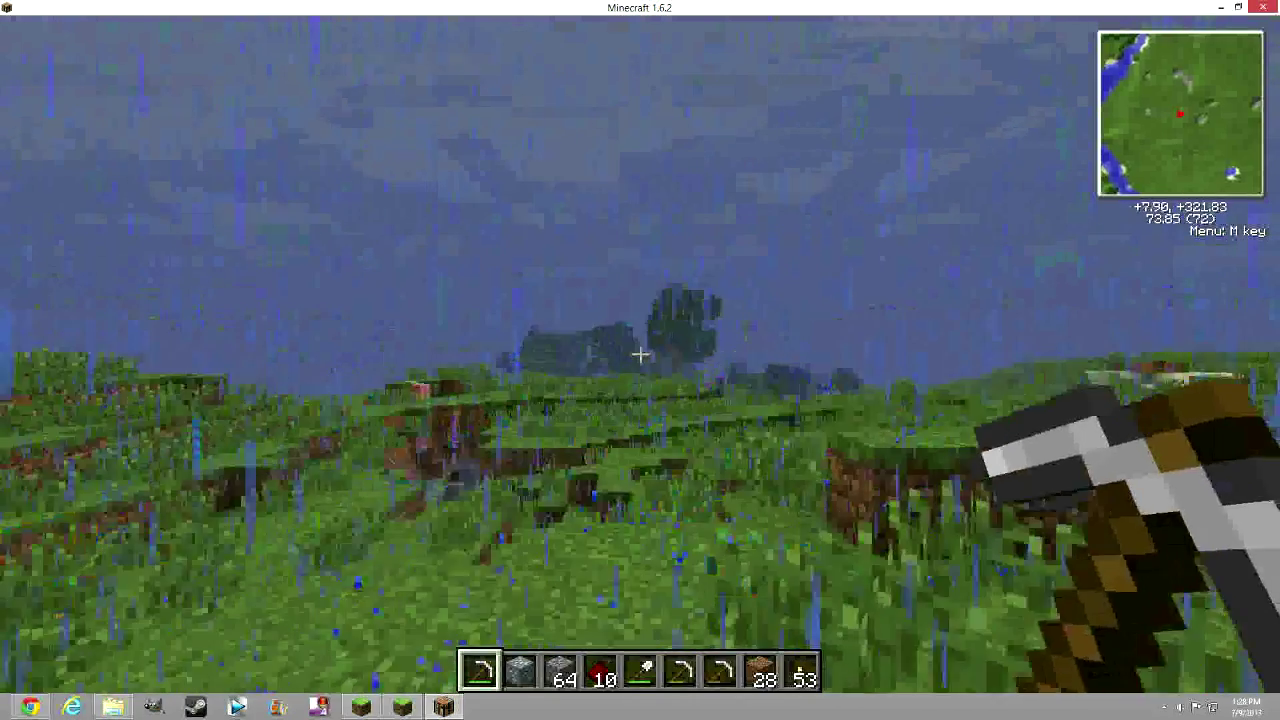
pyautogui.press('space')
pyautogui.press('w')
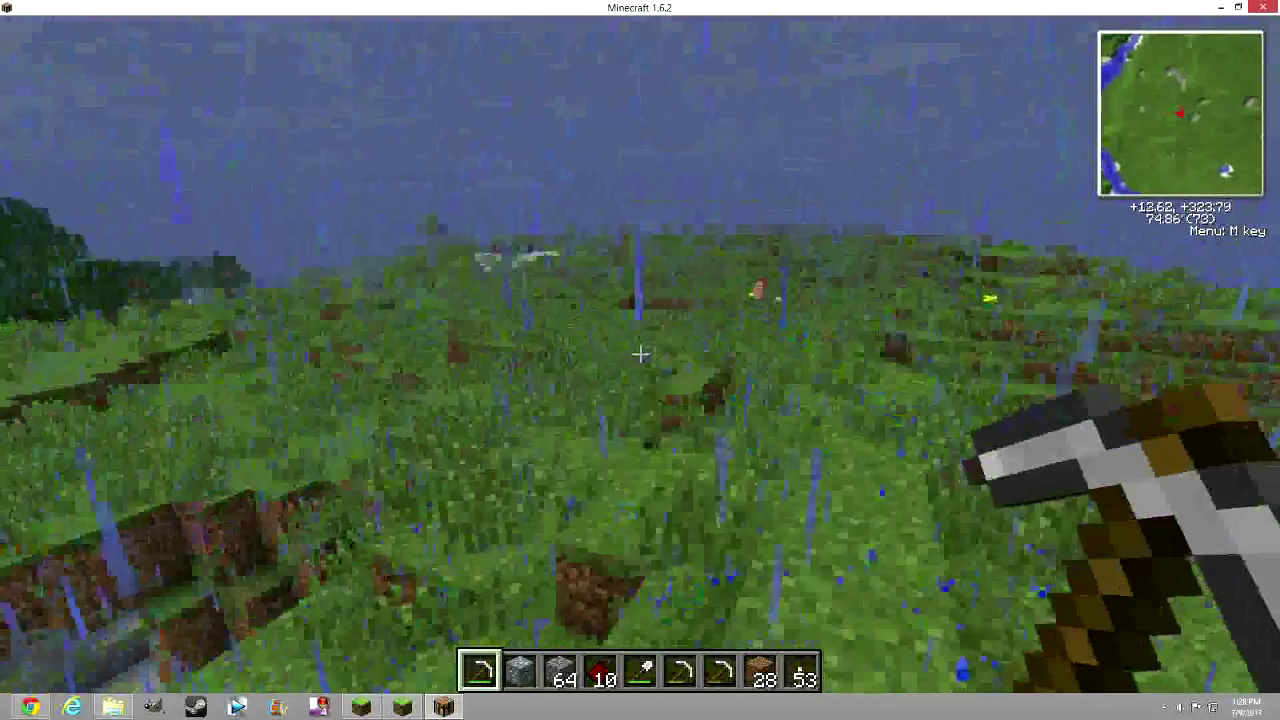
pyautogui.press('w')
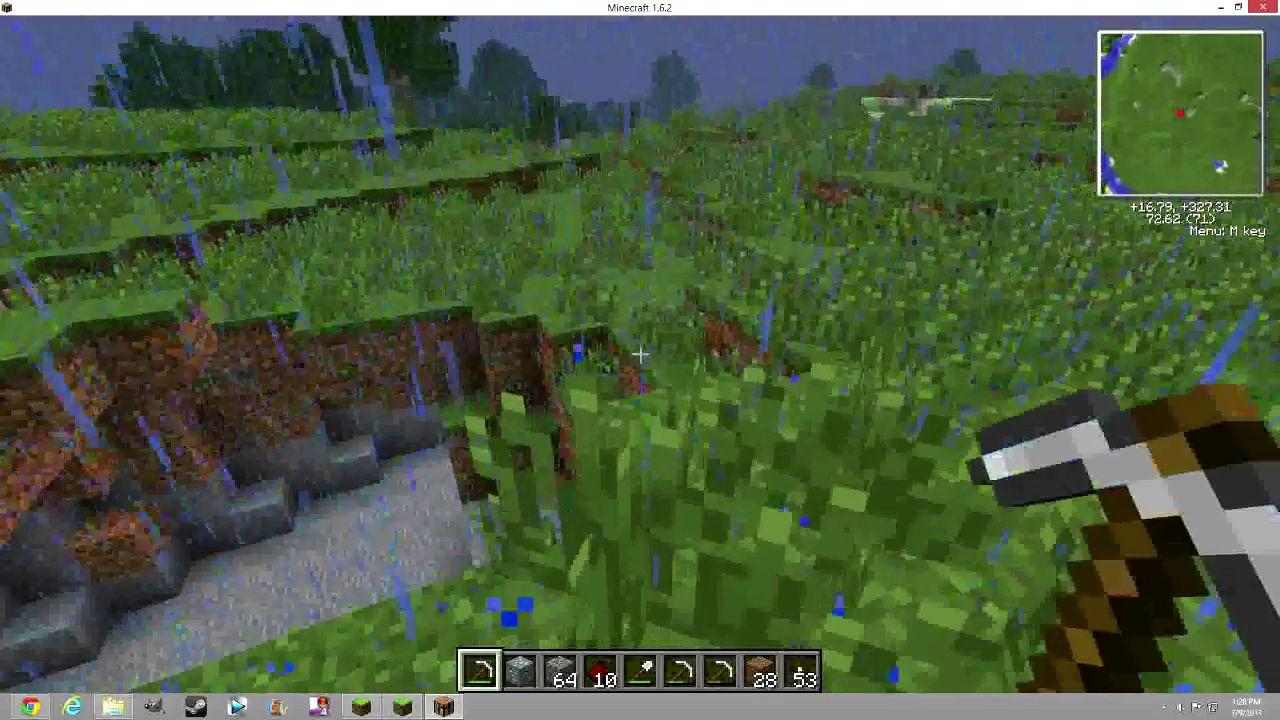
pyautogui.press('F5')
pyautogui.press('F5')
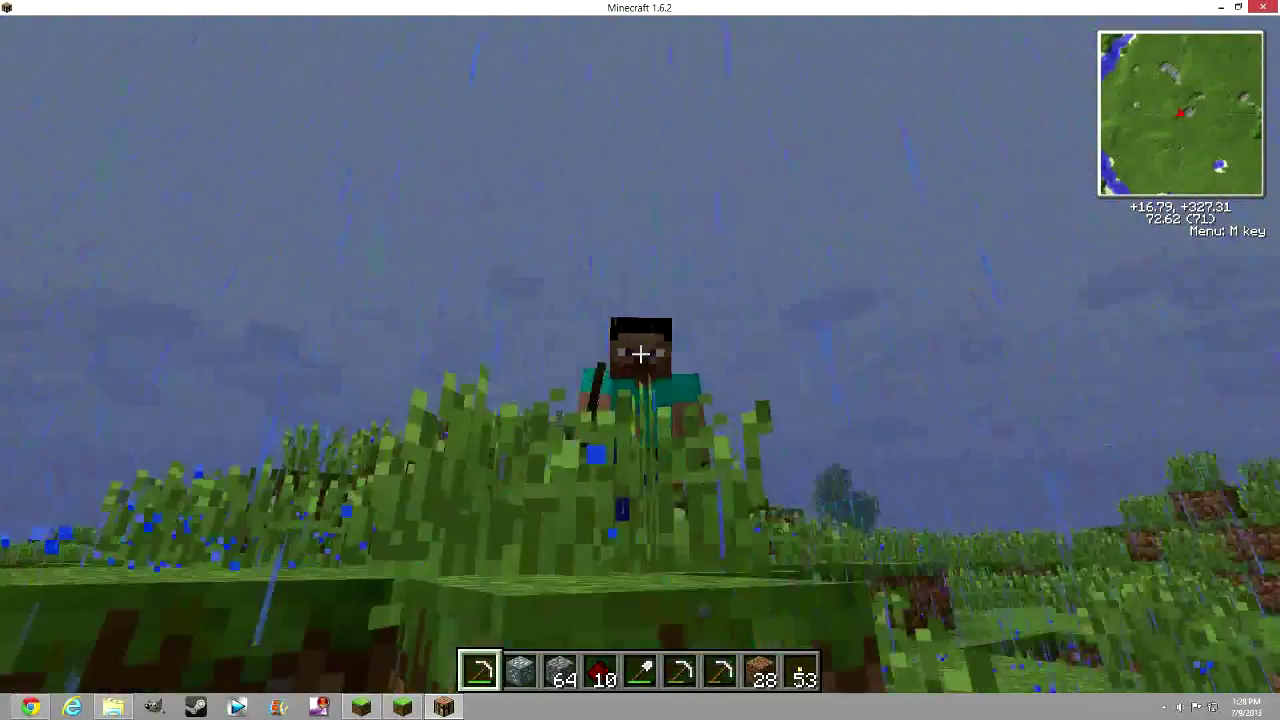